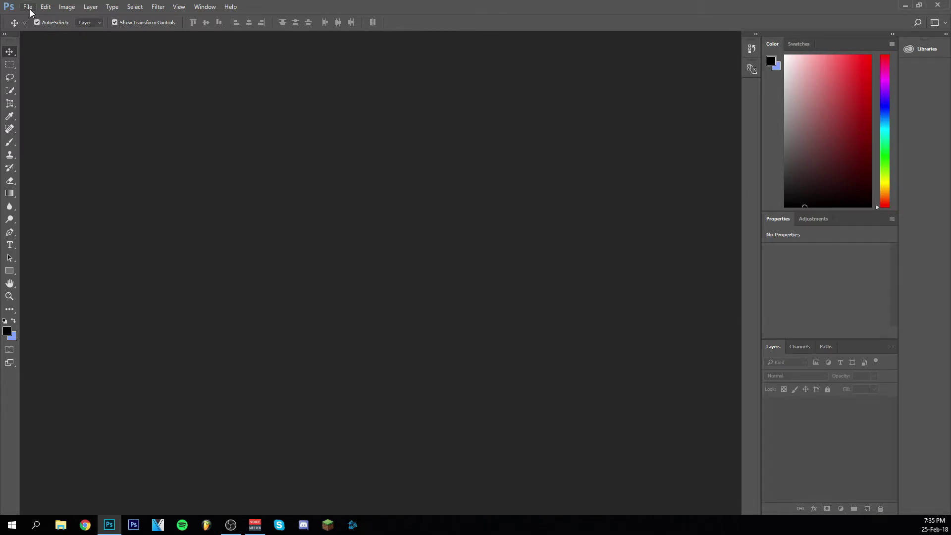
- Create a new 1920 x 1080 pixel RGB document at 300 pixels/inch with a white background
left_click(31, 11)
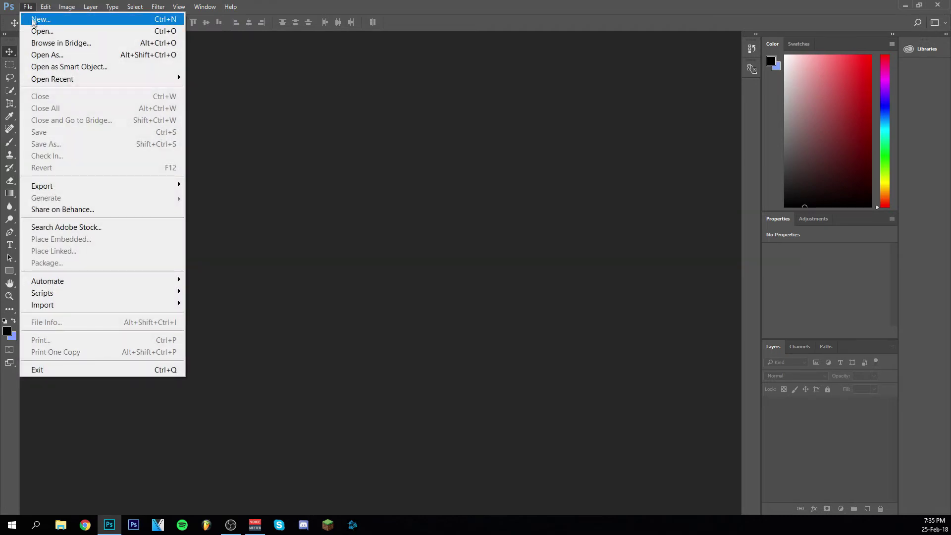
left_click(33, 20)
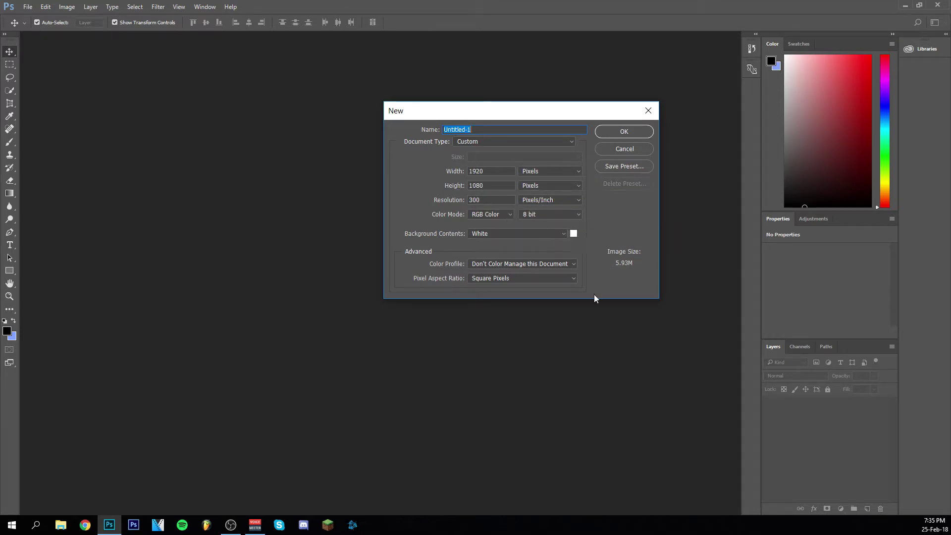
left_click(631, 136)
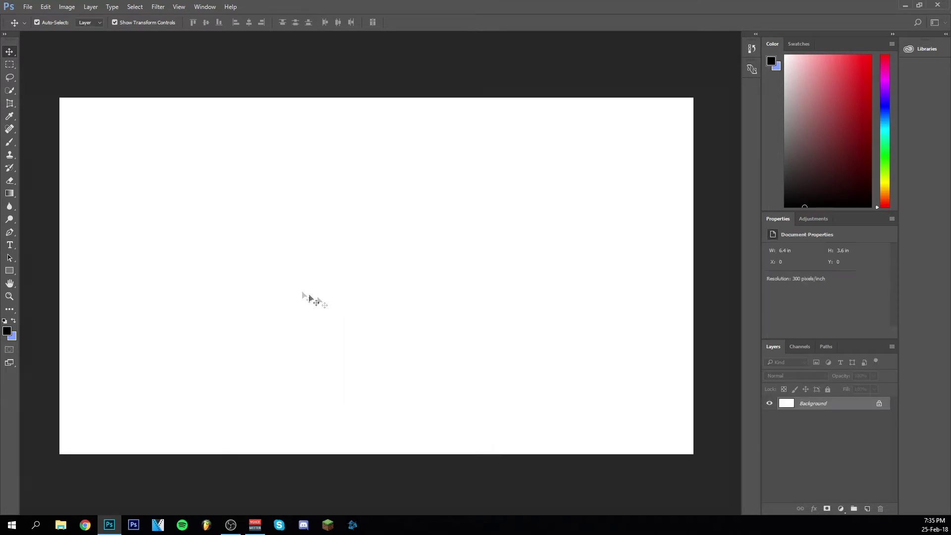
- Convert the locked Background into a regular layer with Normal mode and 100% opacity
left_click(9, 296)
right_click(312, 244)
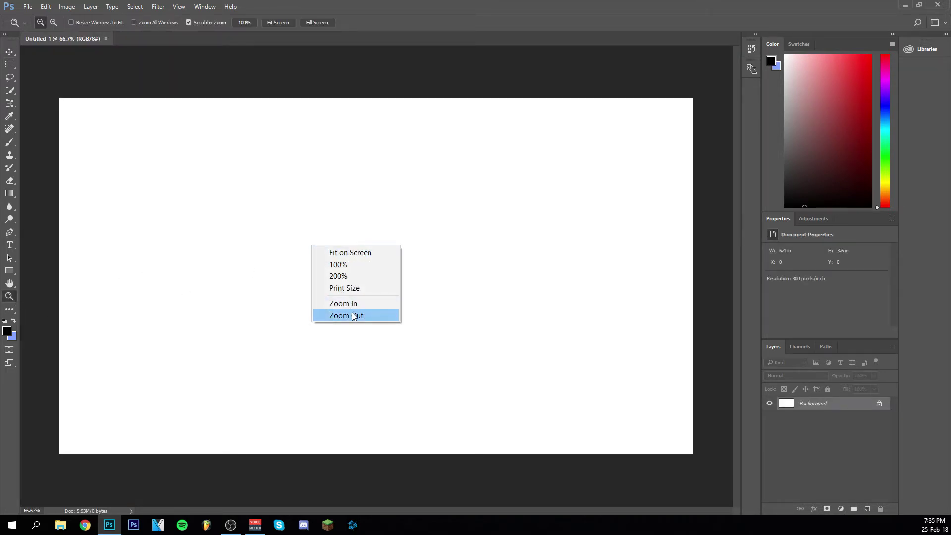
left_click(354, 313)
double_click(853, 410)
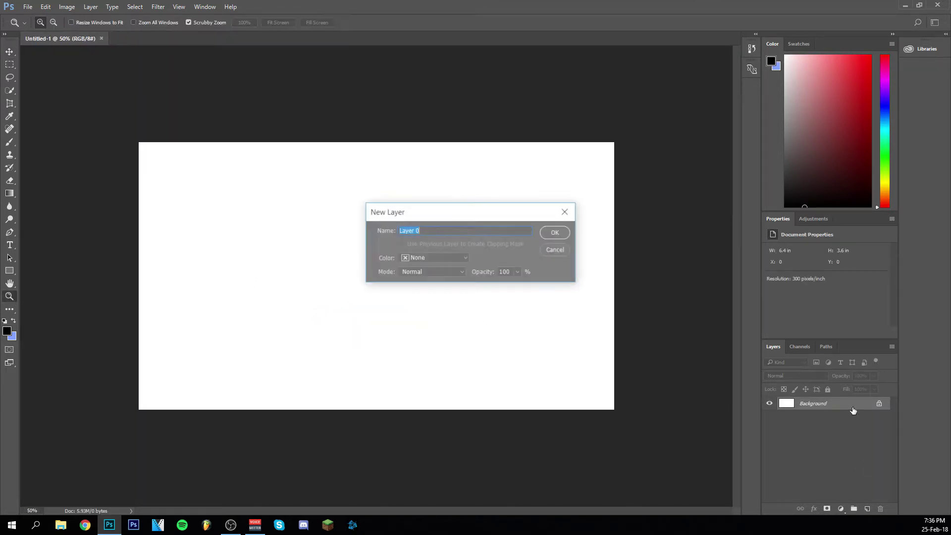
left_click(553, 234)
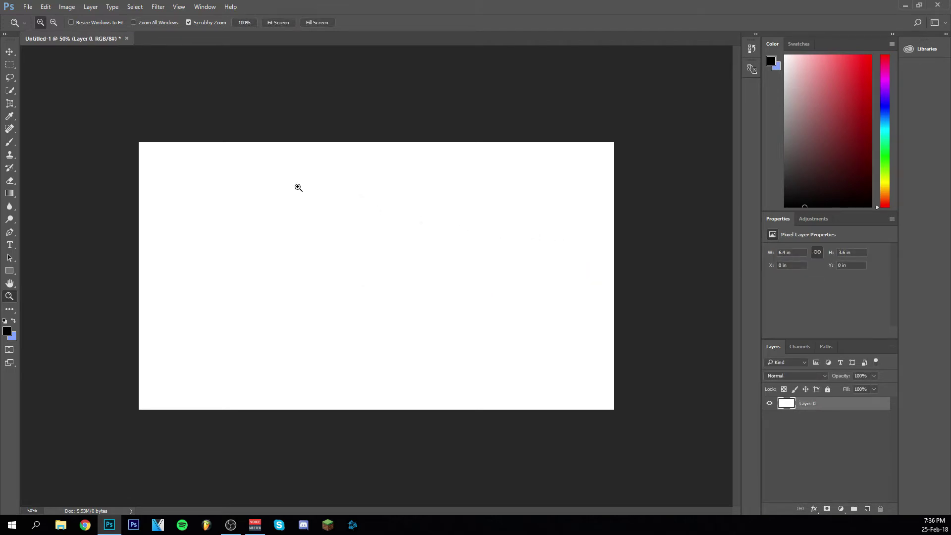
- Place the forest image 514806388 into the document as a linked file
left_click(28, 7)
left_click(53, 251)
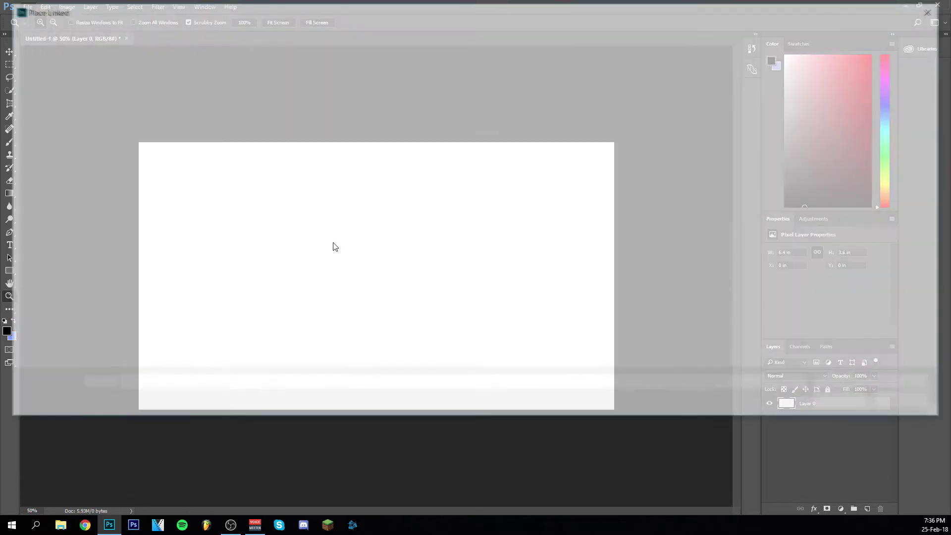
double_click(221, 101)
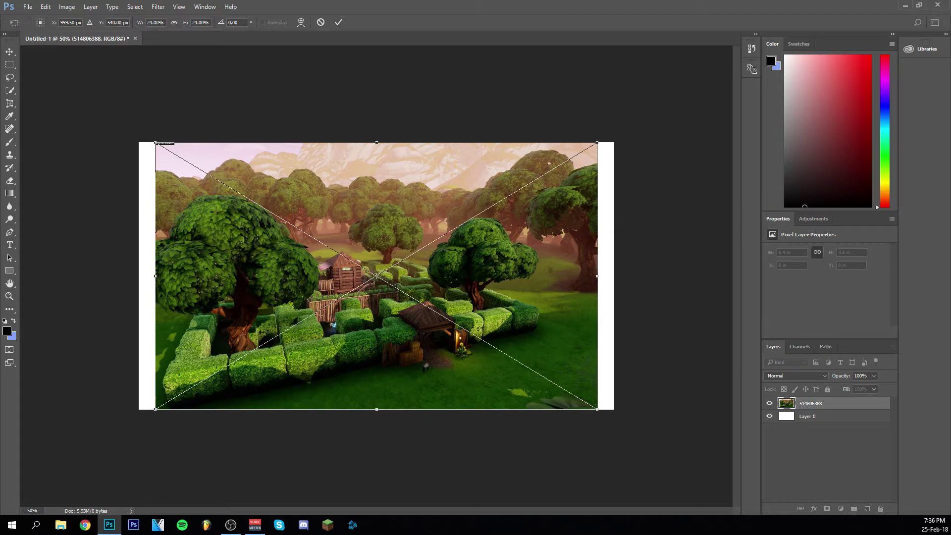
- Enlarge the placed forest image to 27.75% so it covers the canvas and shift it up to Y 474 px
left_click_drag(164, 147, 133, 128)
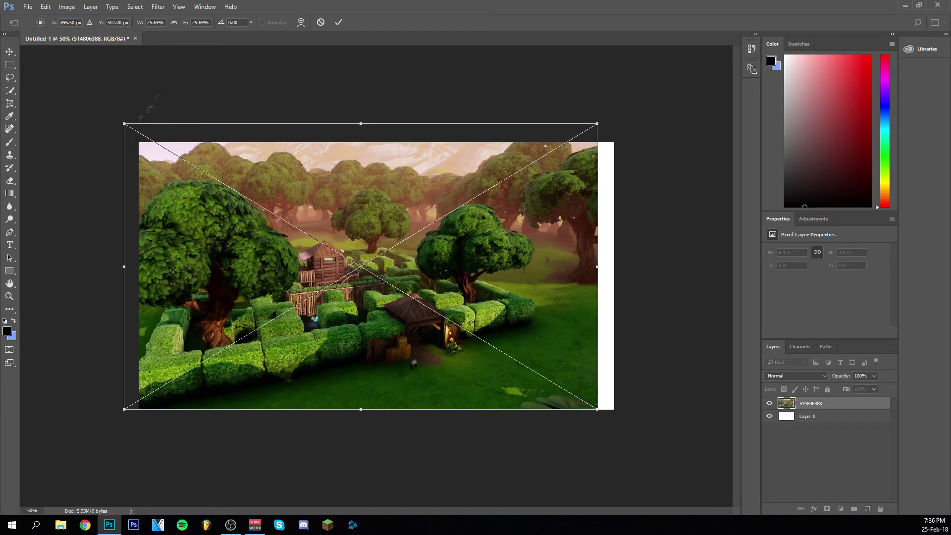
left_click_drag(598, 410, 636, 432)
mouse_move(463, 335)
left_mouse_down()
mouse_move(471, 333)
mouse_move(458, 333)
left_mouse_up()
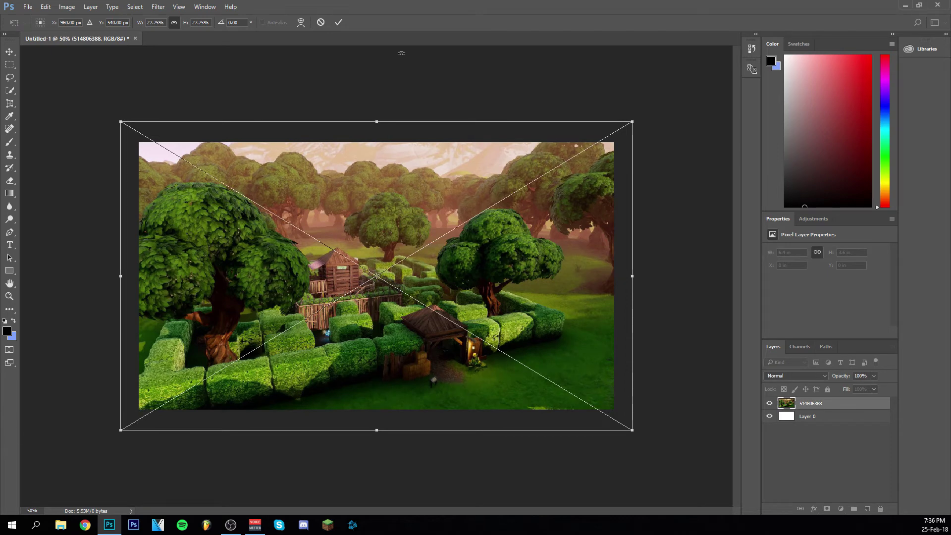
left_click_drag(362, 172, 366, 164)
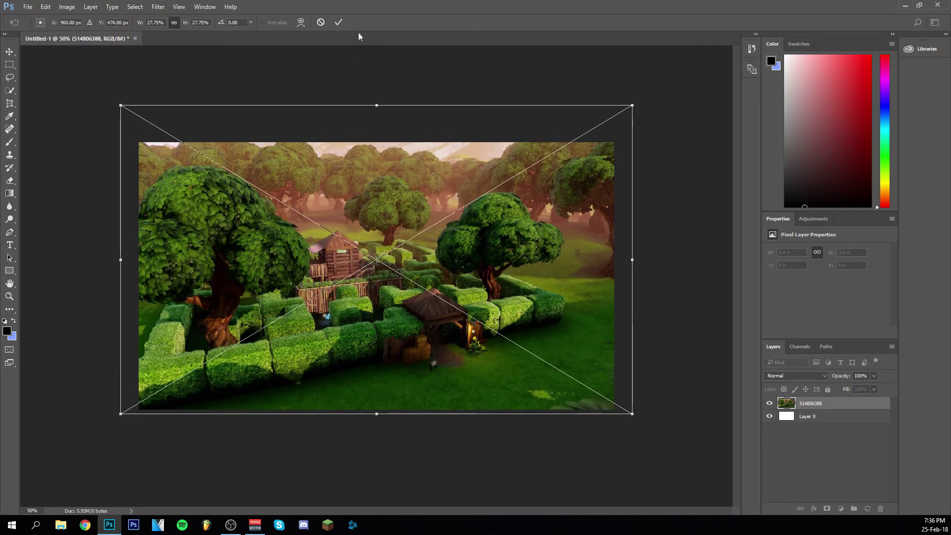
left_click(338, 22)
key("z")
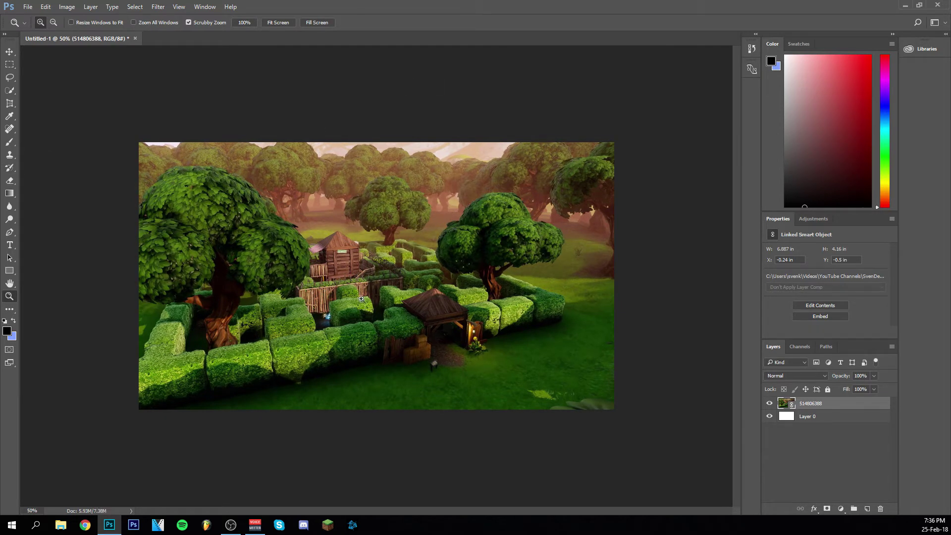
- Place the logo file as a linked image at 53.18% scale in the upper-left part of the canvas
left_click(26, 6)
left_click(82, 250)
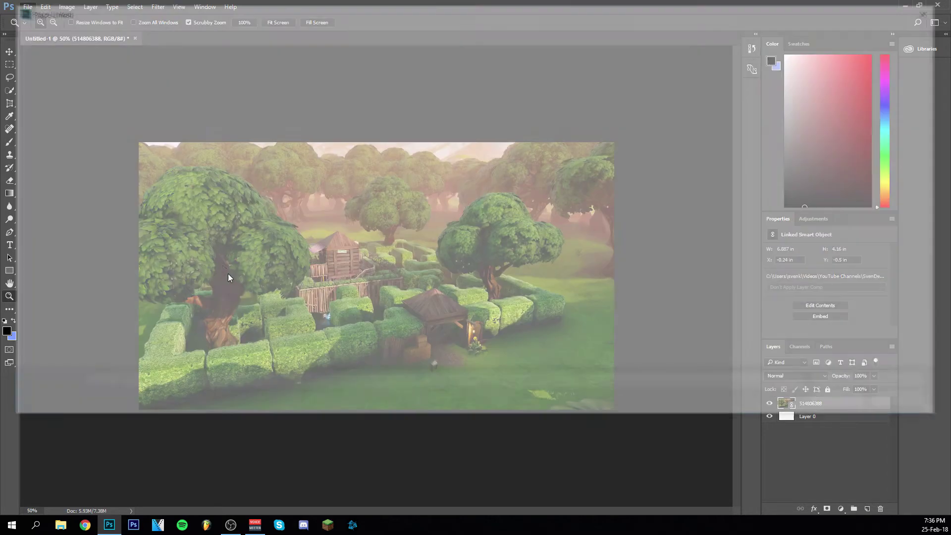
double_click(276, 110)
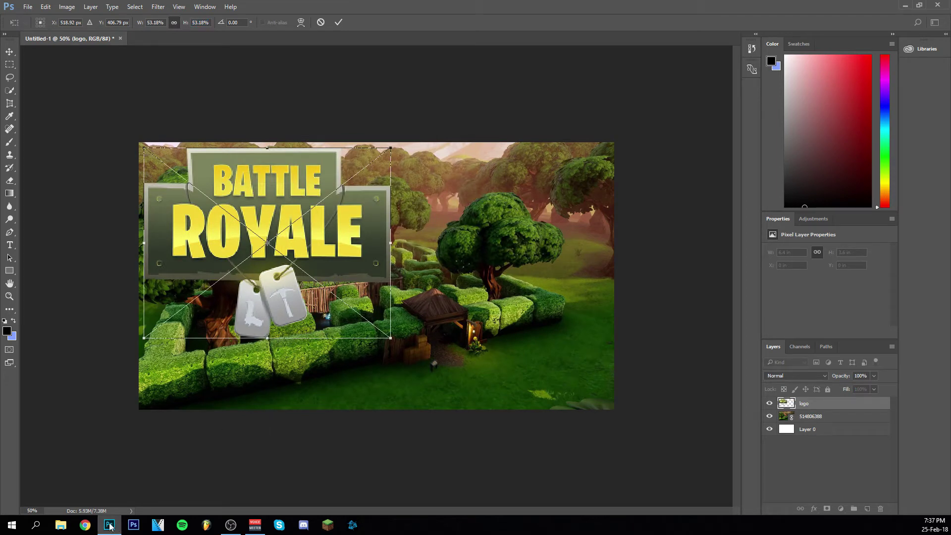
mouse_move(111, 528)
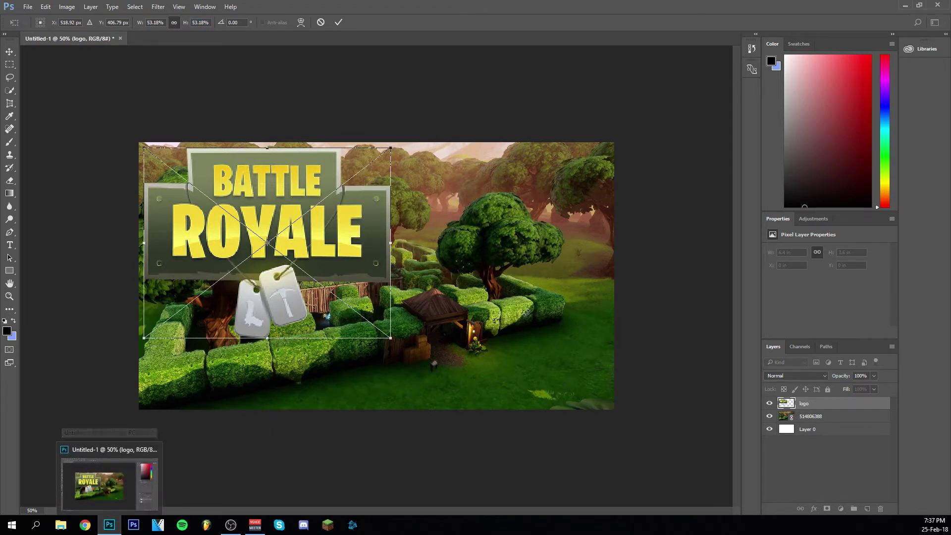
left_click(338, 22)
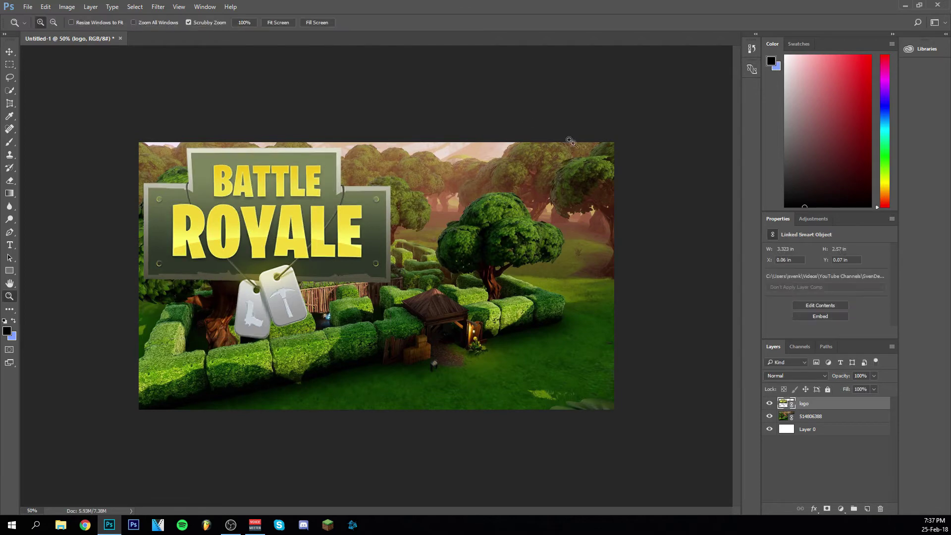
- Add a black Outer Glow to the logo layer with 10% spread and a size of 47 px
double_click(849, 407)
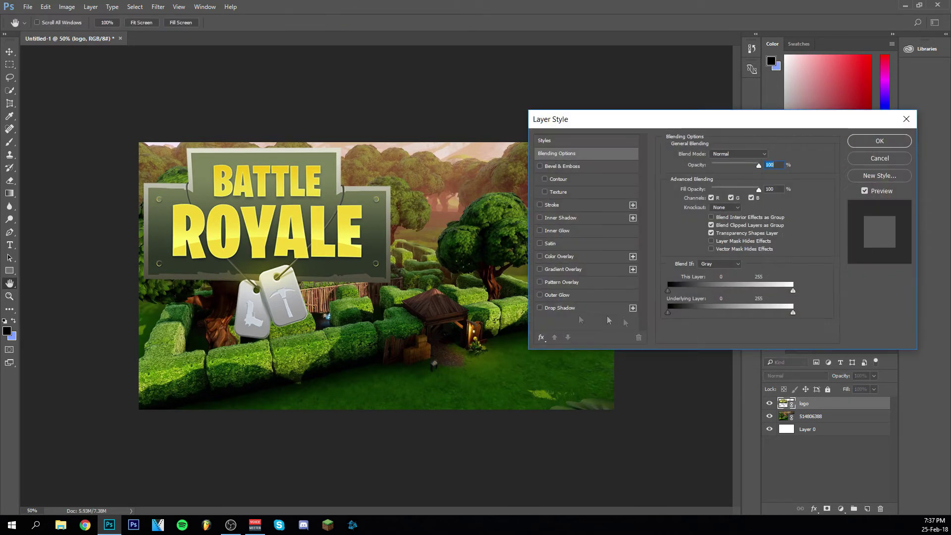
left_click(539, 295)
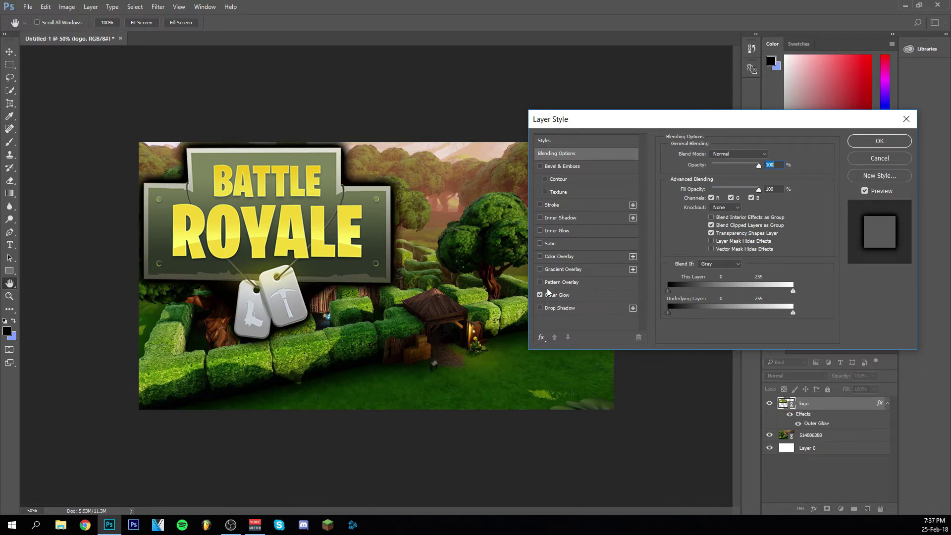
left_click(595, 295)
left_click(771, 229)
type("3")
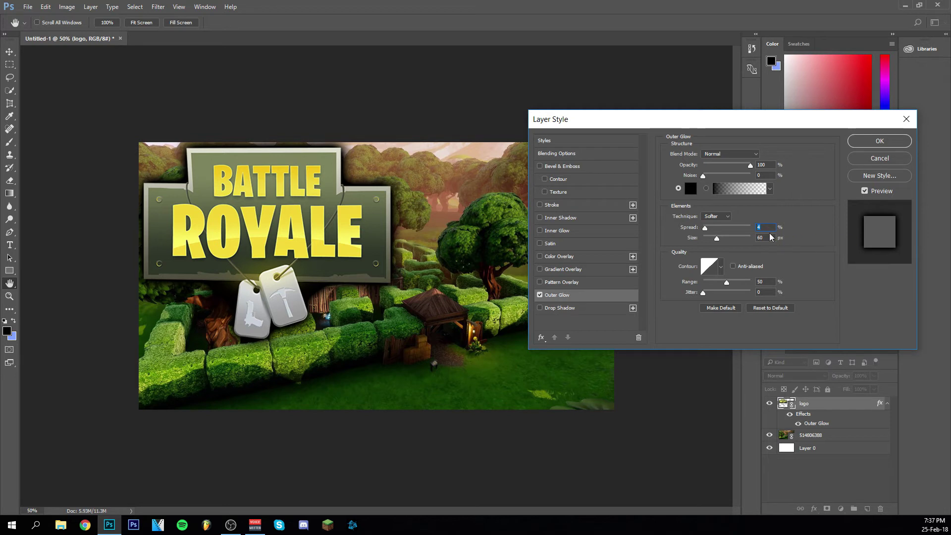
scroll(767, 241, "down", 20)
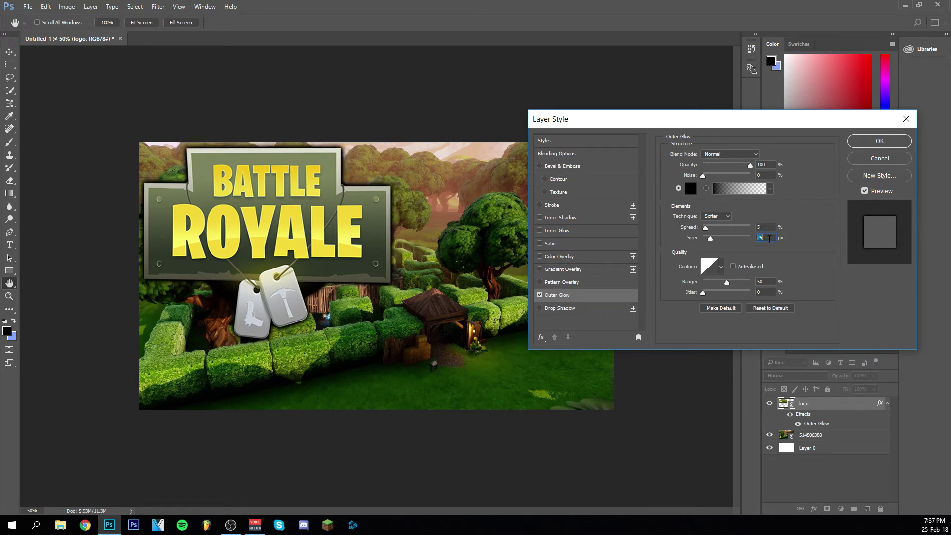
scroll(769, 239, "up", 20)
- Set the logo's Outer Glow to 80% opacity and 60 px size, and apply the layer style
left_click(769, 164)
scroll(769, 165, "down", 20)
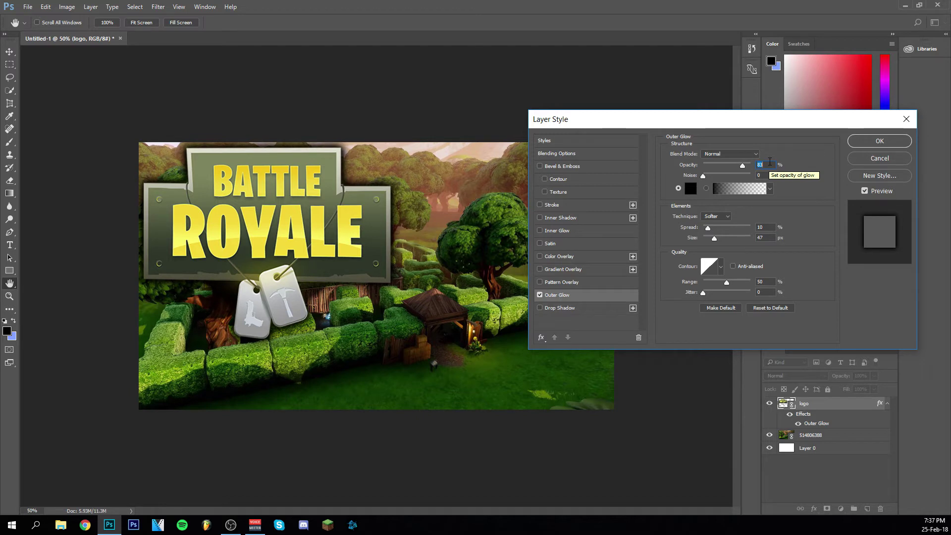
scroll(769, 163, "up", 2)
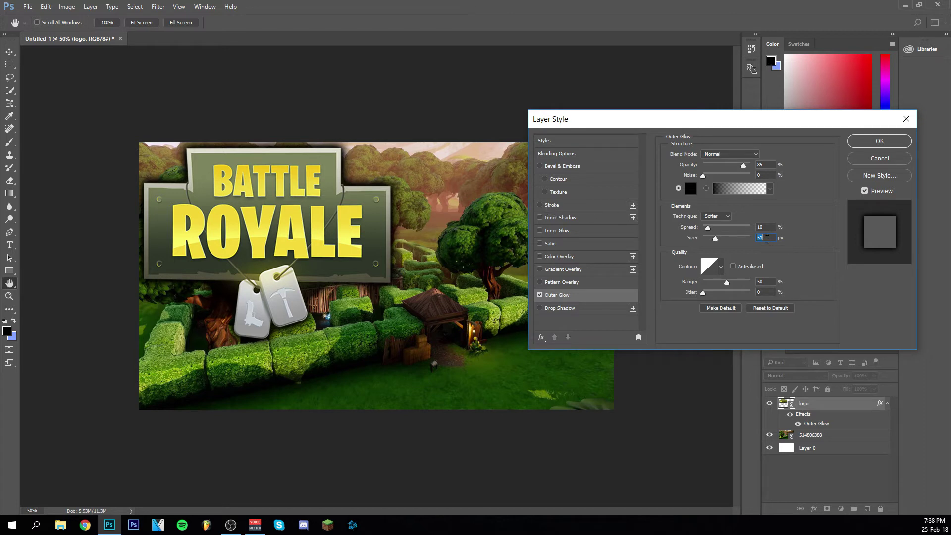
scroll(766, 239, "up", 6)
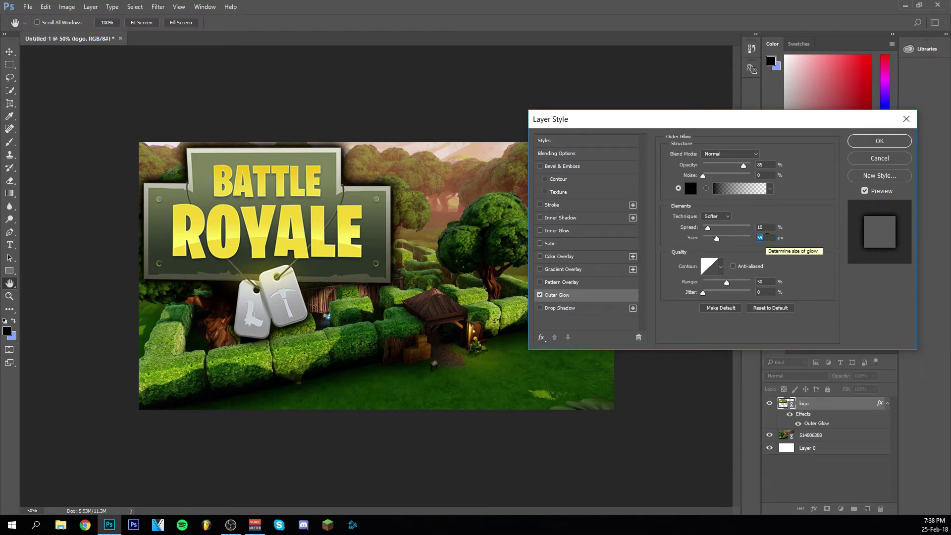
scroll(762, 161, "down", 3)
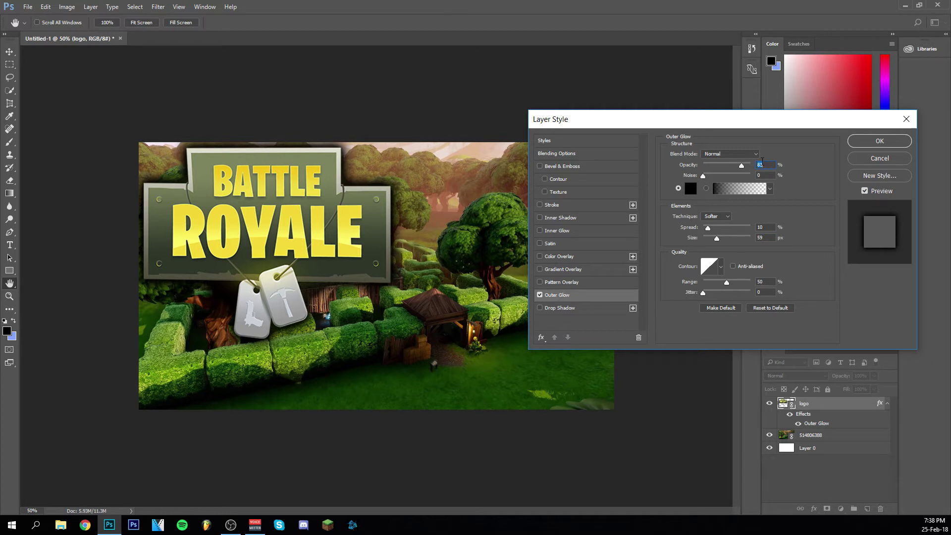
scroll(769, 237, "up", 1)
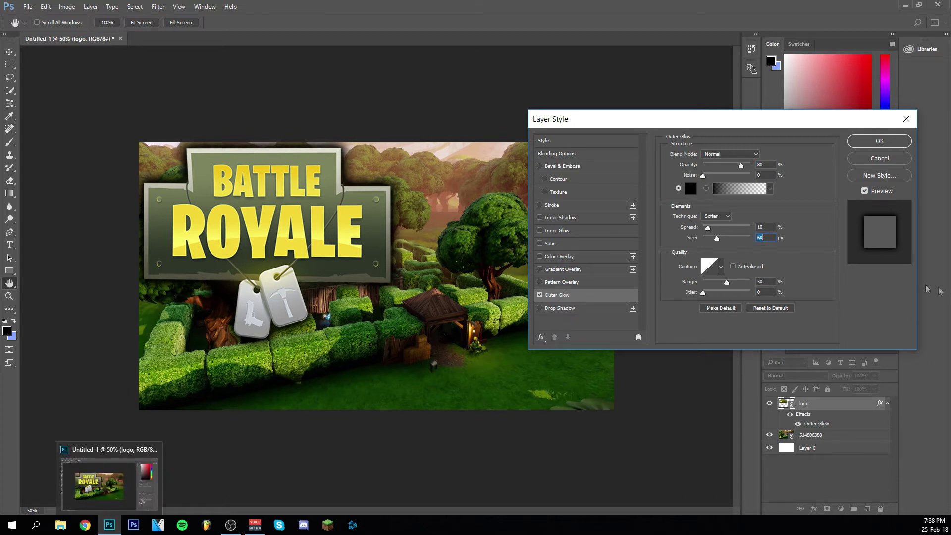
left_click(879, 141)
key("z")
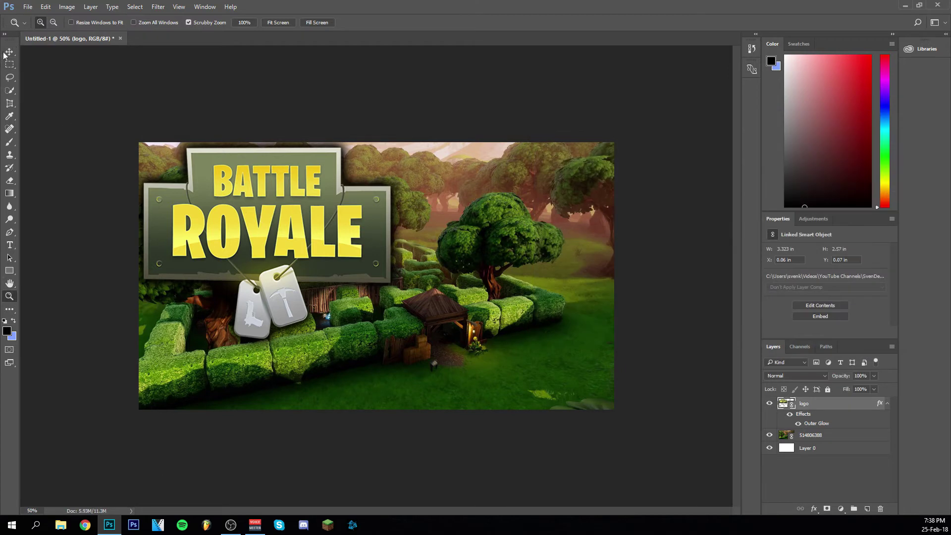
- Nudge the logo down and right to X 0.21 in, Y 0.19 in, and deselect it
left_click(7, 52)
key("shift+Down")
key("shift+Down")
key("shift+Down")
key("shift+Right")
key("shift+Right")
key("shift+Right")
key("Right")
key("Right")
key("Right")
key("Right")
key("Right")
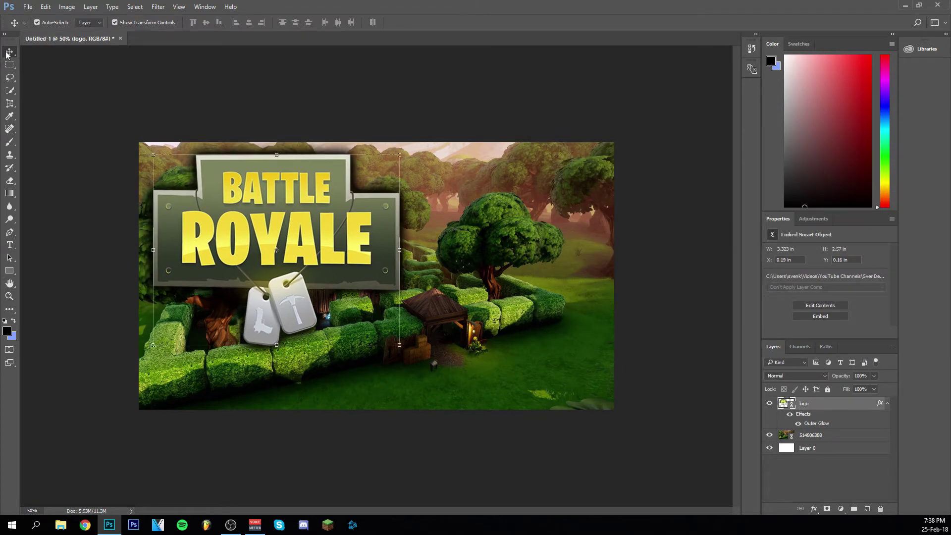
key("Down")
key("Down")
key("Down")
key("Down")
key("Down")
key("Down")
key("Down")
key("Down")
key("Down")
key("Right")
key("Right")
key("Right")
key("Right")
key("Right")
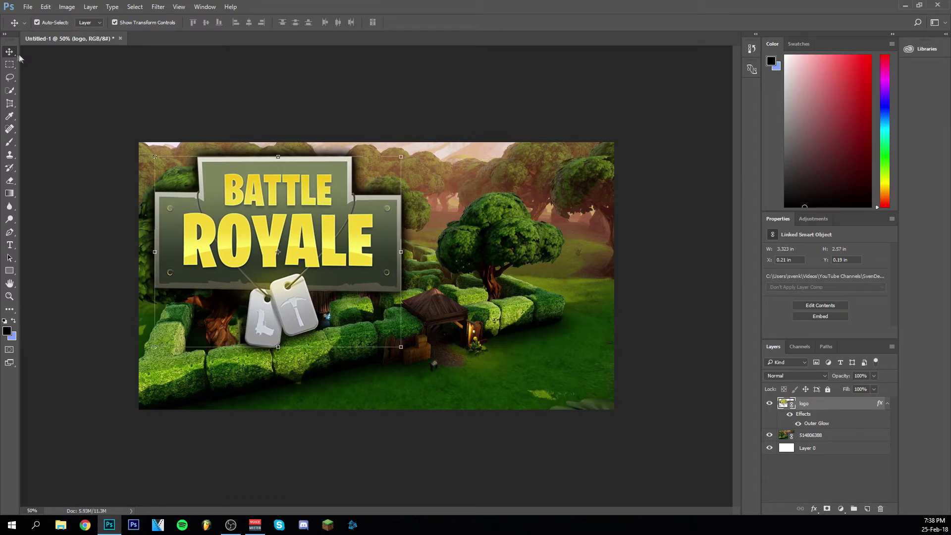
left_click(123, 119)
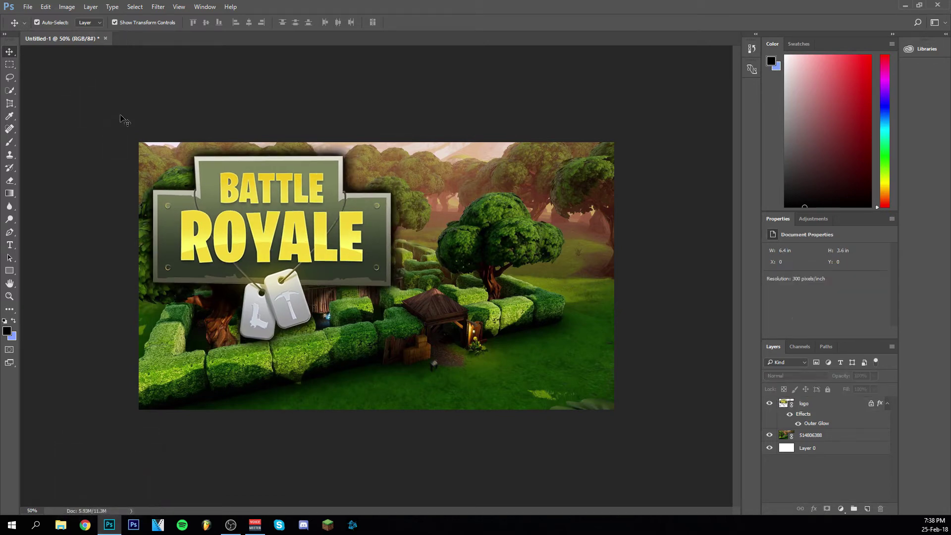
- Place the Victory Royale banner image 2131684_1 as a linked file at its default size and position
left_click(27, 7)
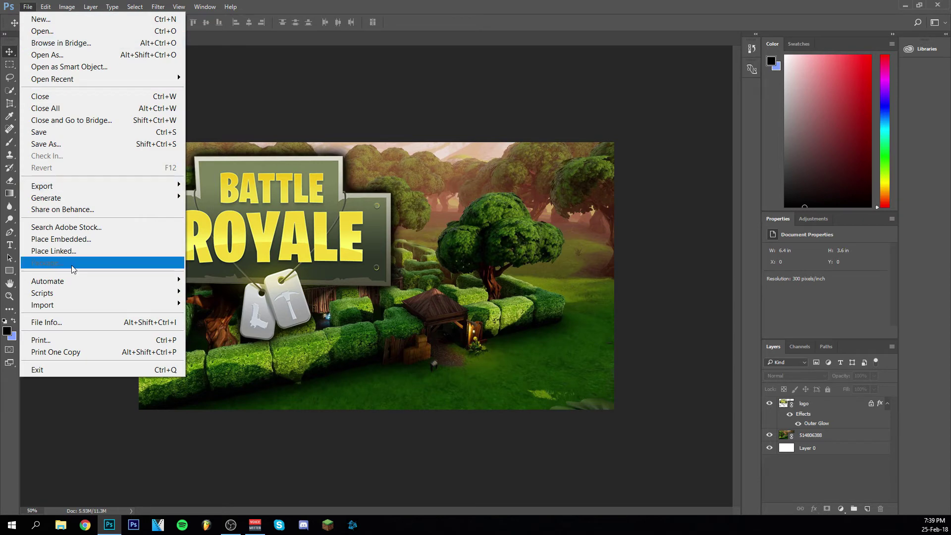
left_click(69, 251)
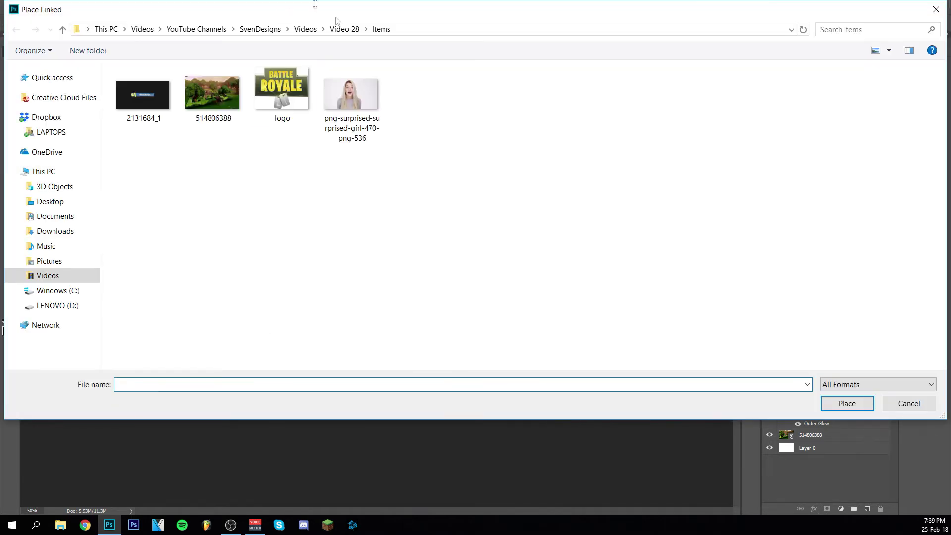
double_click(138, 101)
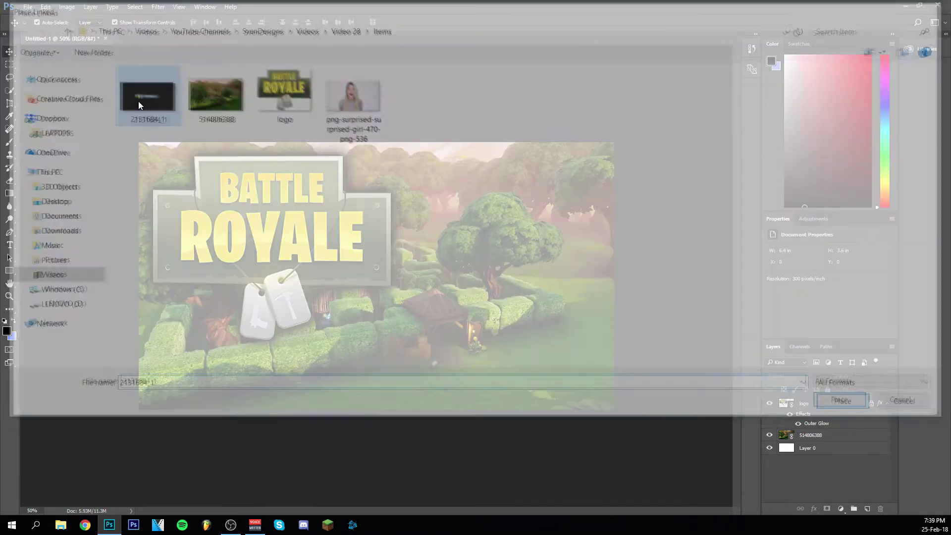
key("Return")
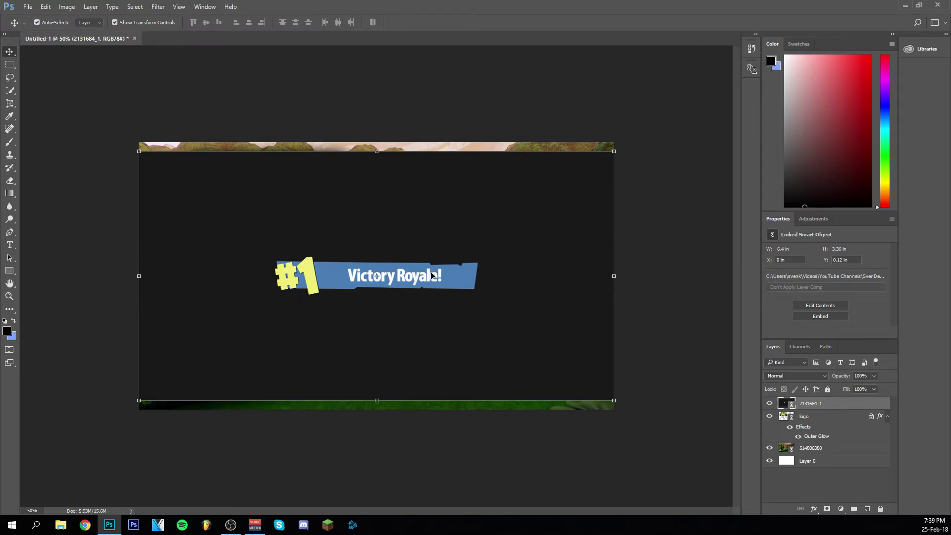
- Rasterize the Victory Royale banner layer, delete its dark background with a Magic Wand selection, and deselect
left_click(9, 93)
left_click(51, 100)
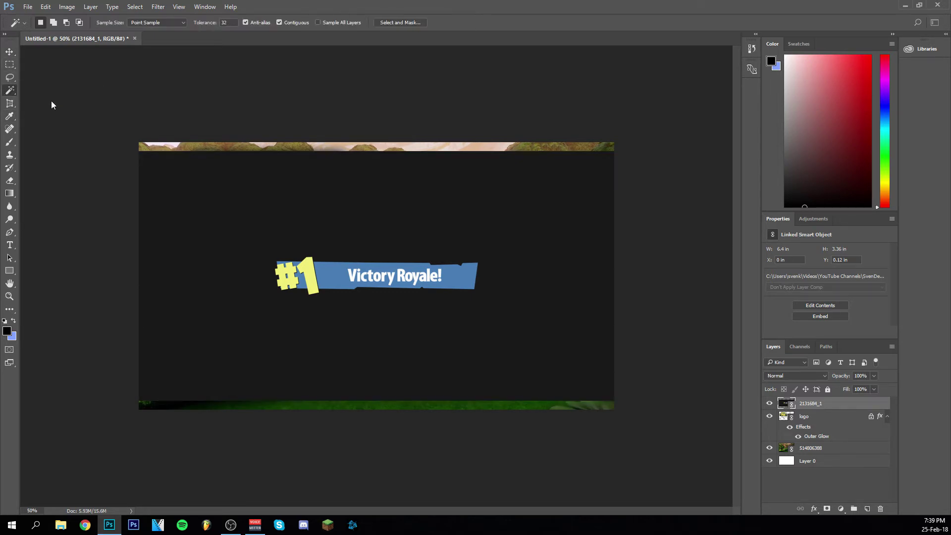
left_click(314, 210)
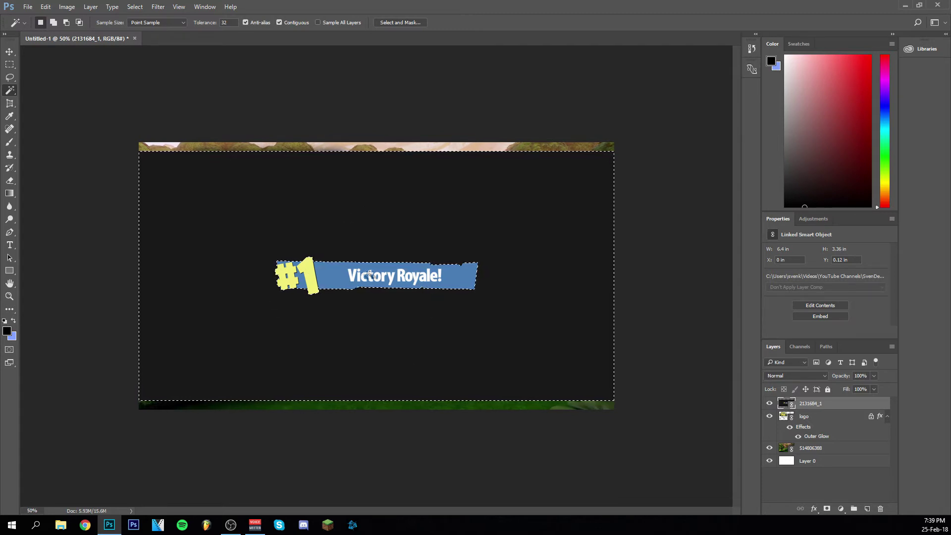
right_click(838, 403)
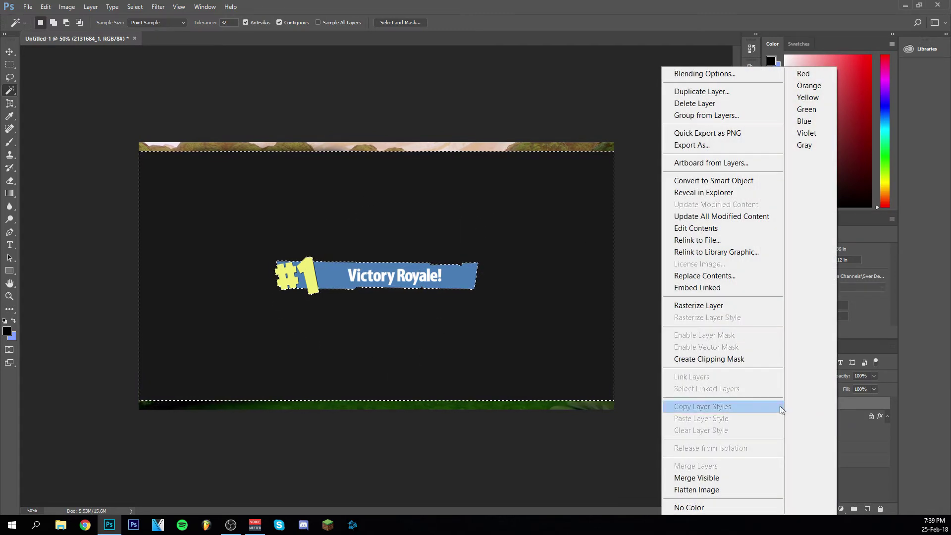
left_click(711, 305)
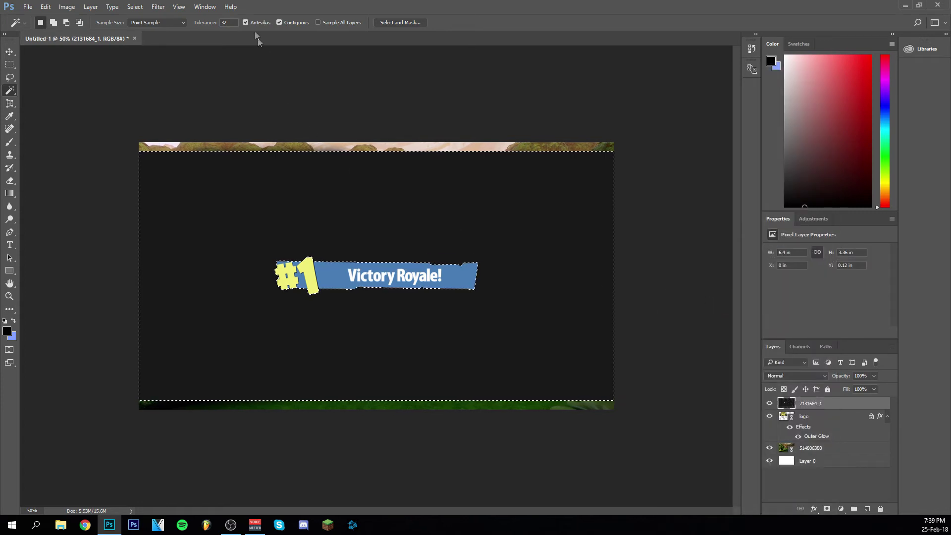
key("Delete")
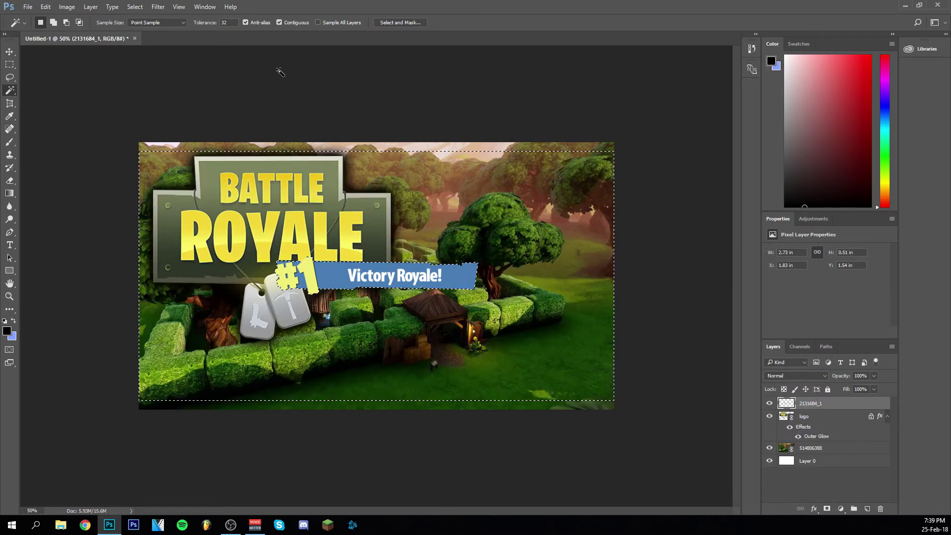
left_click(157, 7)
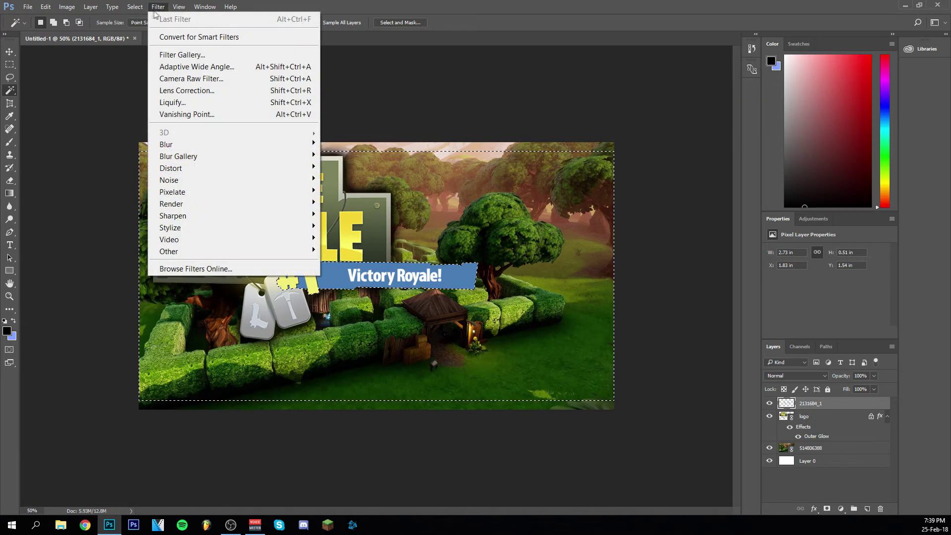
left_click(148, 31)
- Move the Victory Royale banner to the bottom centre of the canvas and enlarge it to about 4.63 x 0.86 in
key("ctrl+t")
left_click_drag(440, 283, 317, 382)
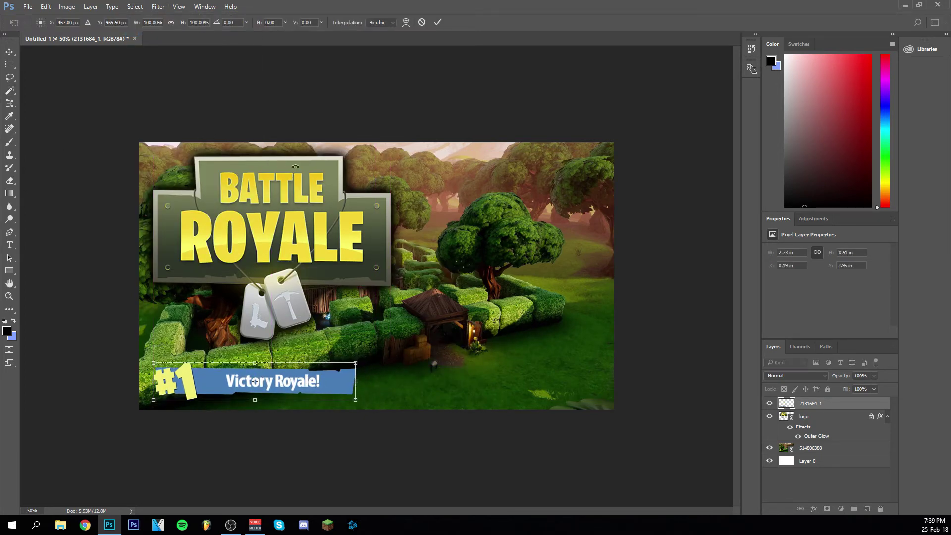
left_click(172, 23)
left_click_drag(357, 358, 567, 257)
left_click_drag(414, 372, 429, 379)
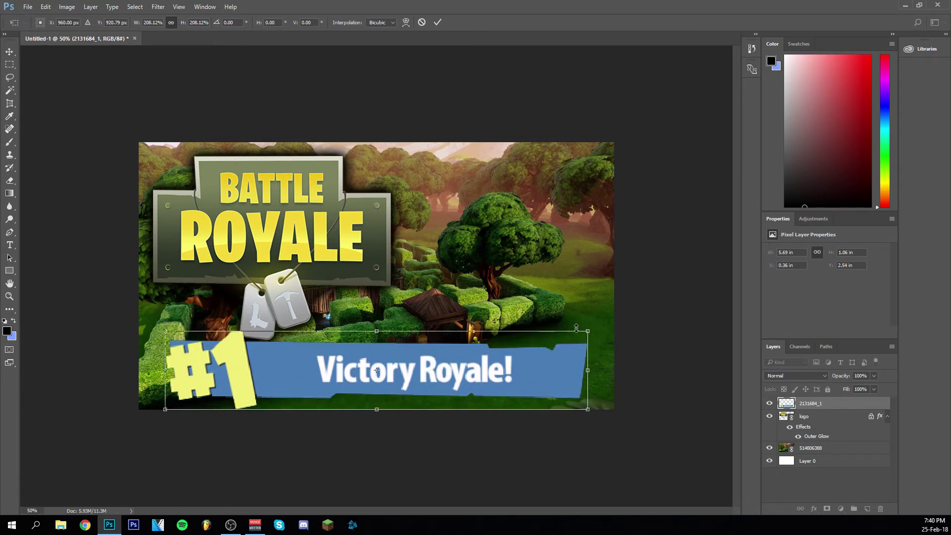
key("Escape")
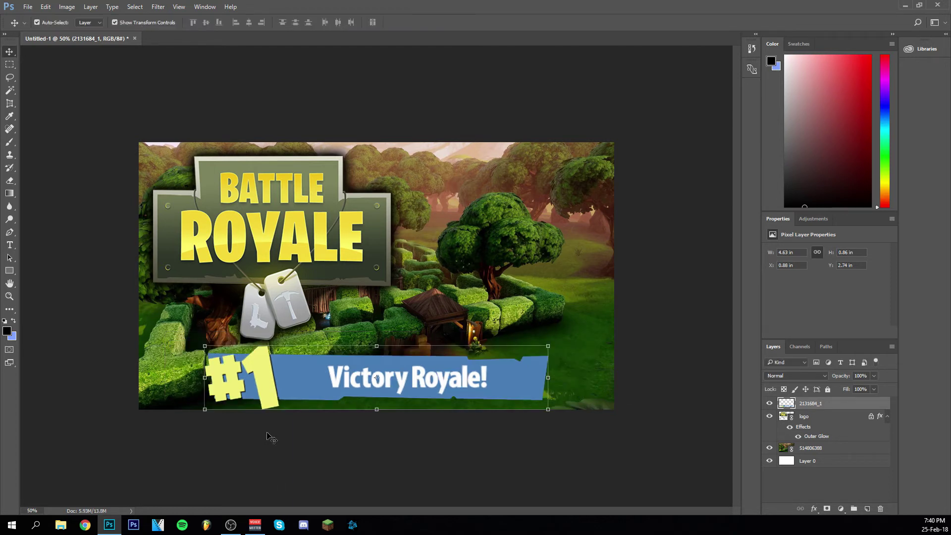
- Nudge the Victory Royale banner up to Y 2.69 in
key("Up")
key("Up")
key("Up")
key("Up")
key("Up")
key("Up")
key("Up")
key("Up")
key("Up")
key("Up")
key("Up")
key("Up")
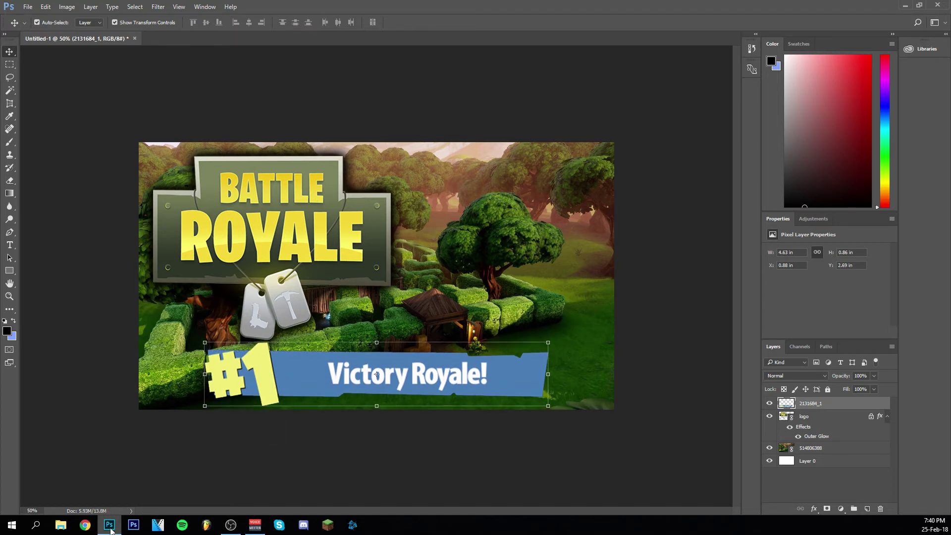
- Scale the Battle Royale logo down to about 45% and move it into the canvas's upper-left corner at X 0.1 in, Y 0.11 in
mouse_move(110, 531)
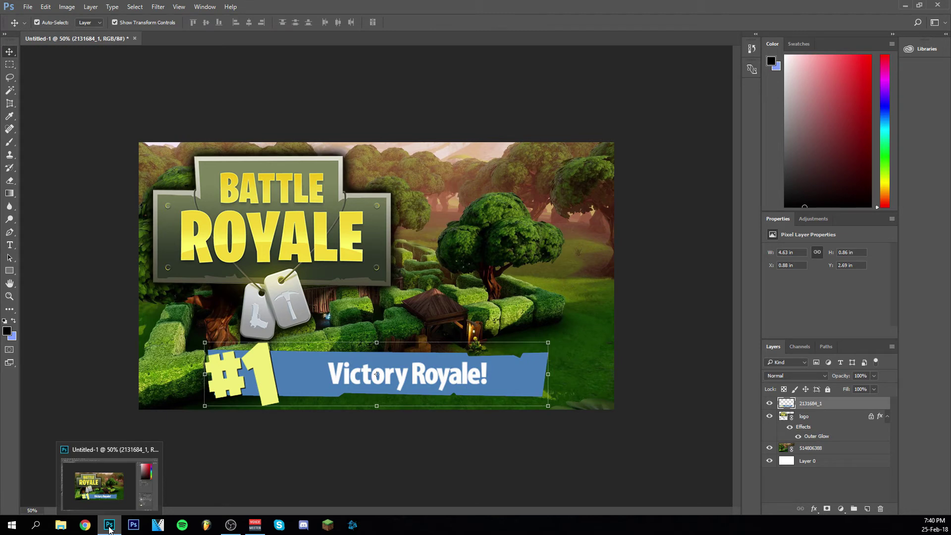
left_click(271, 212)
key("ctrl+t")
left_click_drag(254, 202, 230, 179)
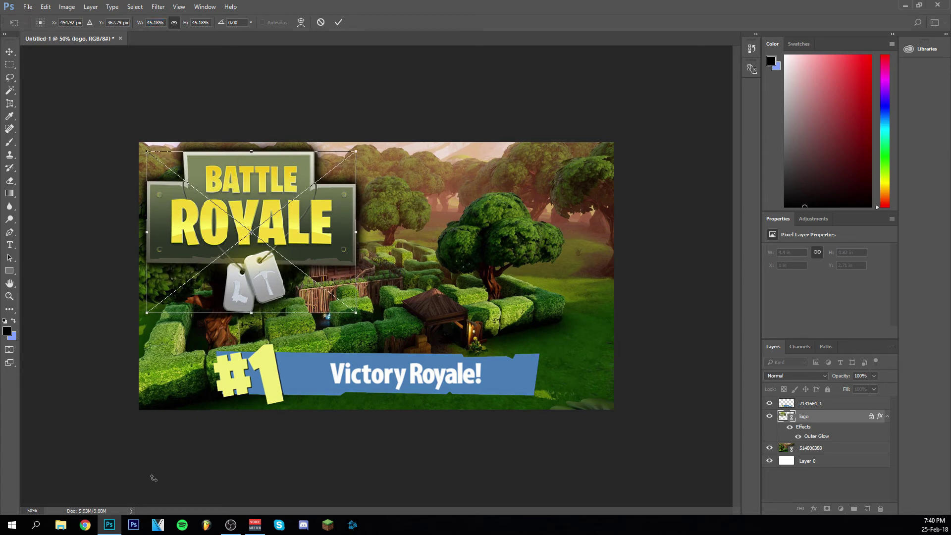
mouse_move(108, 532)
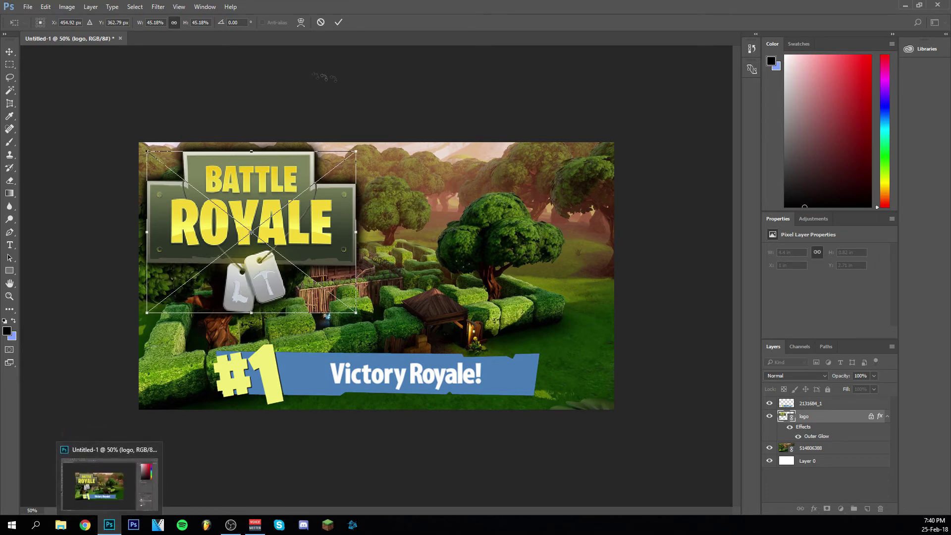
left_click(338, 22)
- Place the surprised-girl image as a linked file at its default size, and hide the Victory Royale banner layer
left_click(28, 7)
left_click(78, 256)
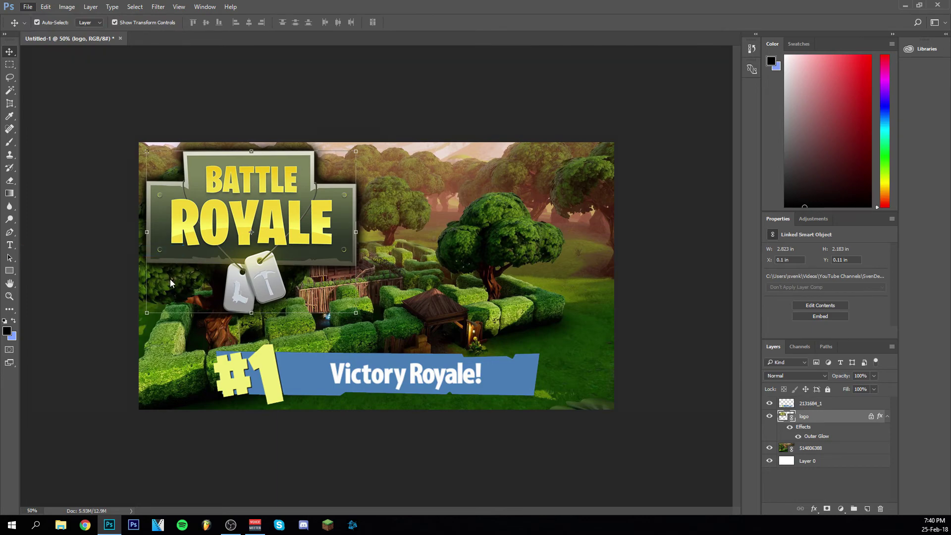
double_click(355, 90)
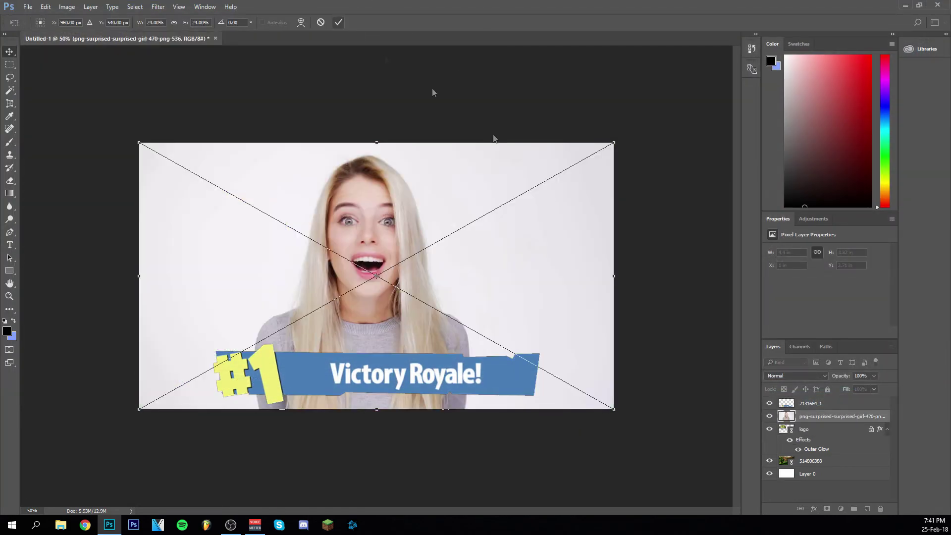
key("Return")
left_click(769, 403)
- Trace a closed Pen path around the woman's shoulders, hair and head, and convert it into a selection
key("ctrl+plus")
left_click(10, 231)
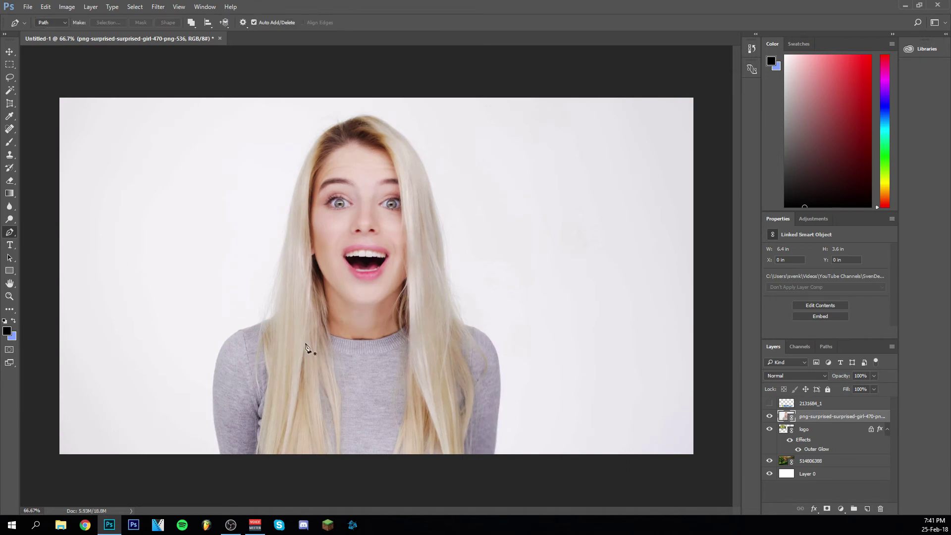
left_click(222, 460)
left_click(219, 447)
left_click(215, 426)
left_click(213, 411)
left_click(213, 389)
left_click(216, 366)
left_click(219, 354)
left_click(225, 342)
left_click(239, 332)
left_click(258, 323)
left_click(266, 320)
left_click(277, 315)
left_click(281, 287)
left_click(289, 242)
left_click(288, 230)
left_click(292, 201)
left_click(298, 175)
left_click(308, 156)
left_click(316, 142)
left_click(328, 129)
left_click(338, 125)
left_click(351, 120)
left_click(357, 117)
left_click(367, 116)
left_click(375, 116)
left_click(385, 123)
left_click(397, 132)
left_click(406, 140)
left_click(414, 151)
left_click(422, 165)
left_click(429, 183)
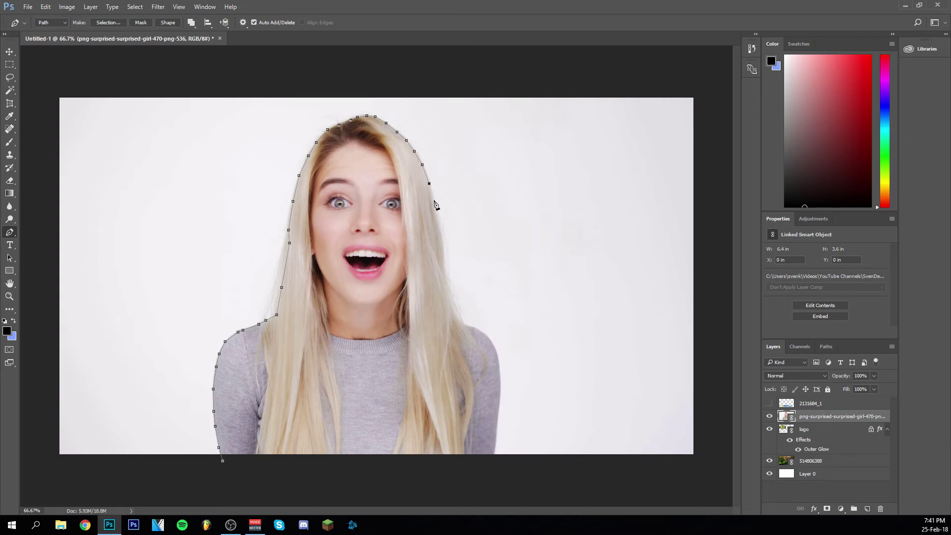
left_click(436, 215)
left_click(440, 234)
left_click(444, 250)
left_click(442, 266)
left_click(447, 289)
left_click(451, 299)
left_click(454, 311)
left_click(458, 321)
left_click(466, 325)
left_click(474, 327)
left_click(483, 334)
left_click(492, 342)
left_click(497, 356)
left_click(498, 372)
left_click(499, 396)
left_click(496, 419)
left_click(494, 440)
left_click(493, 451)
left_click(489, 464)
left_click(222, 461)
left_click(119, 22)
key("Return")
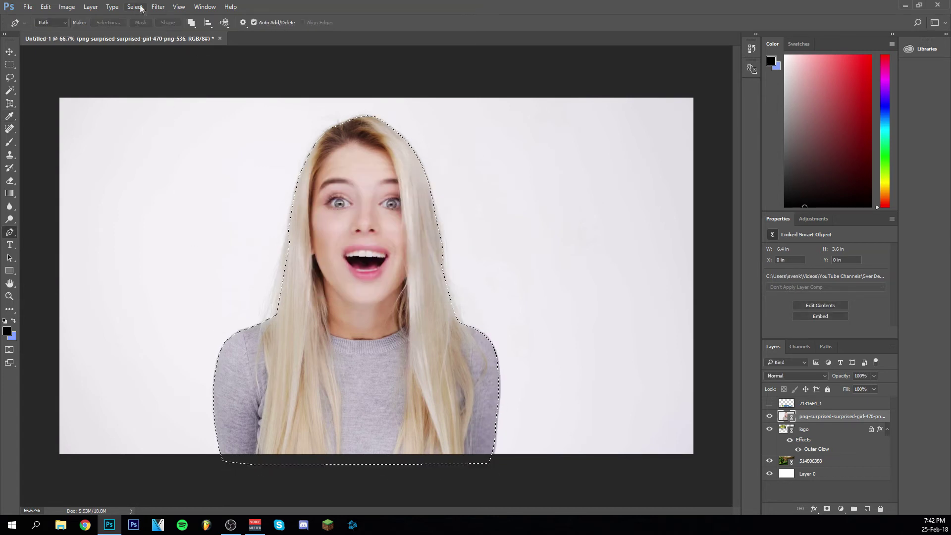
- Rasterize the woman's layer, invert the selection to delete the white background around her, and deselect
right_click(834, 416)
left_click(703, 314)
right_click(838, 421)
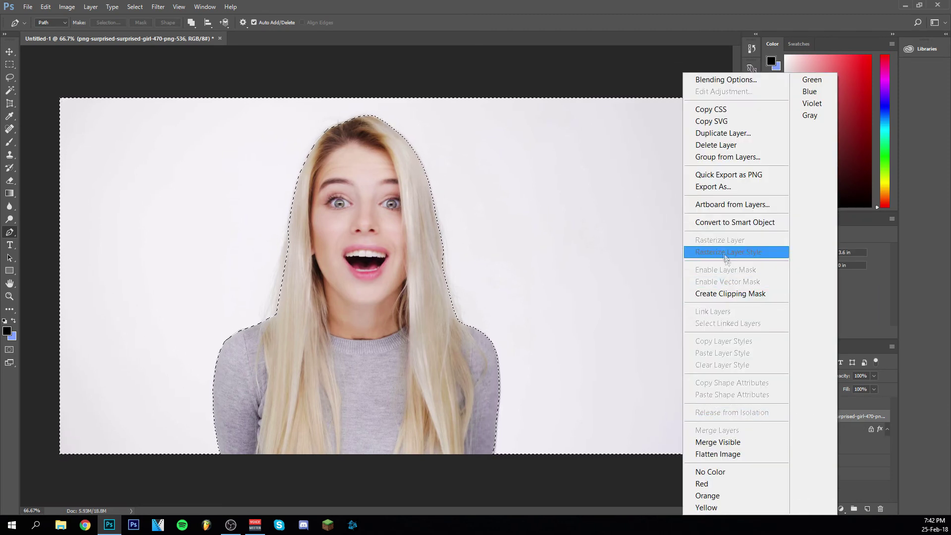
left_click(516, 75)
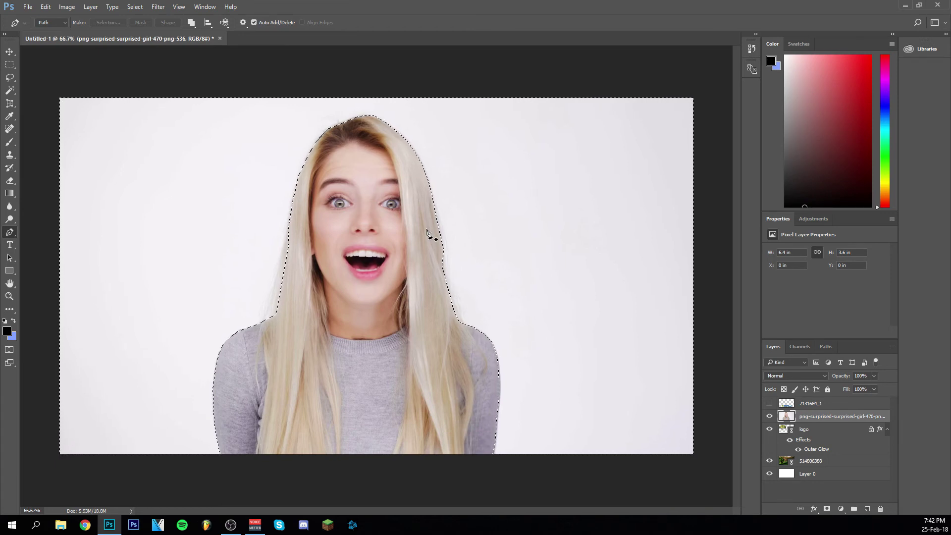
key("Delete")
left_click(9, 63)
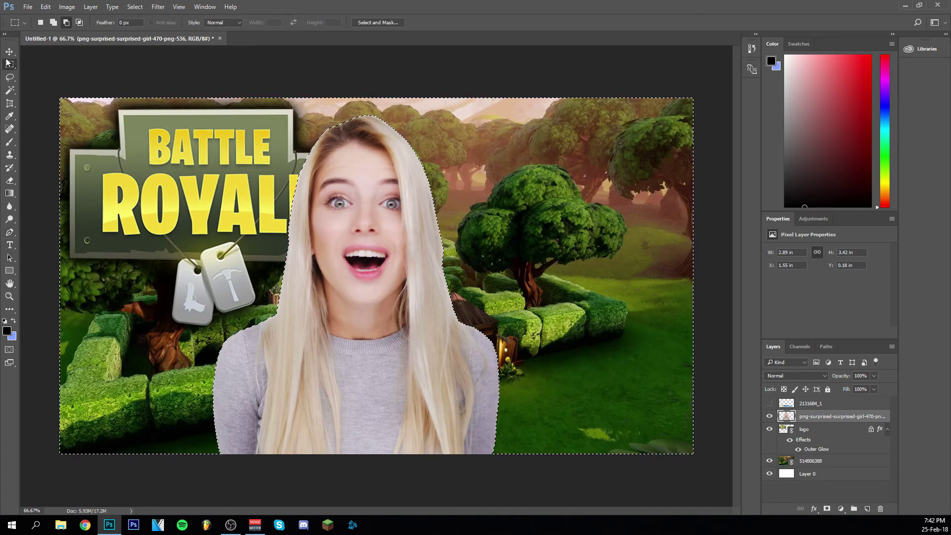
left_click(9, 52)
left_click(135, 7)
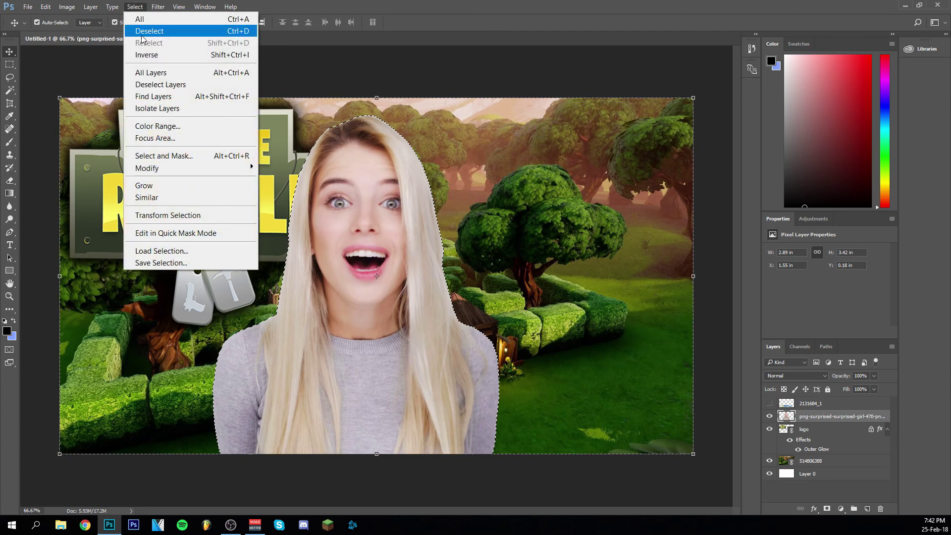
left_click(148, 28)
- Move the woman to the canvas's right side at X 3.36 in, Y 0.04 in, and scale her to 108.89%
left_click(498, 110)
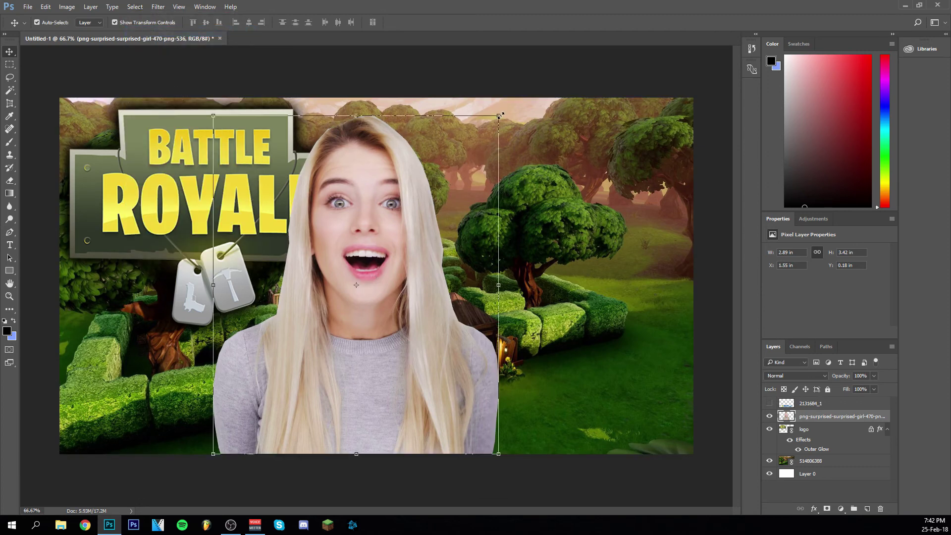
left_click_drag(389, 196, 574, 196)
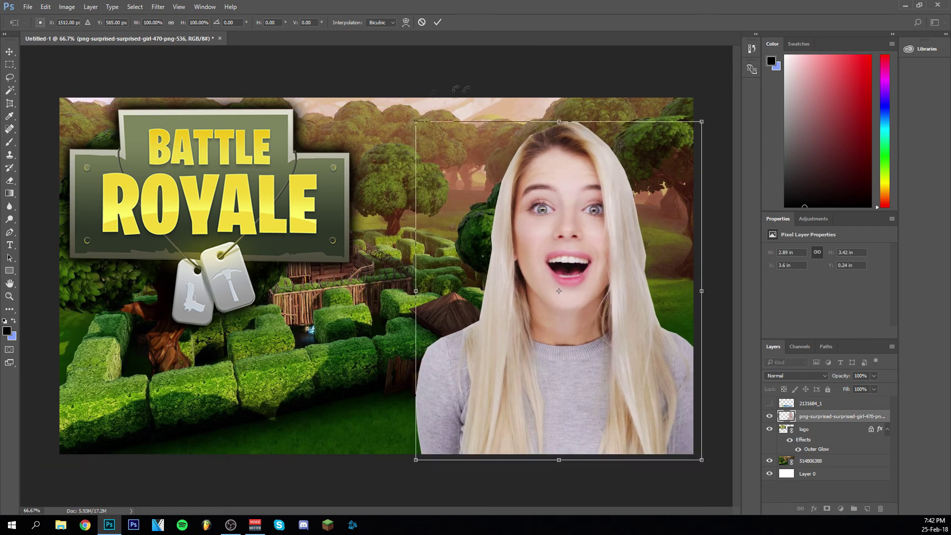
left_click_drag(406, 115, 382, 88)
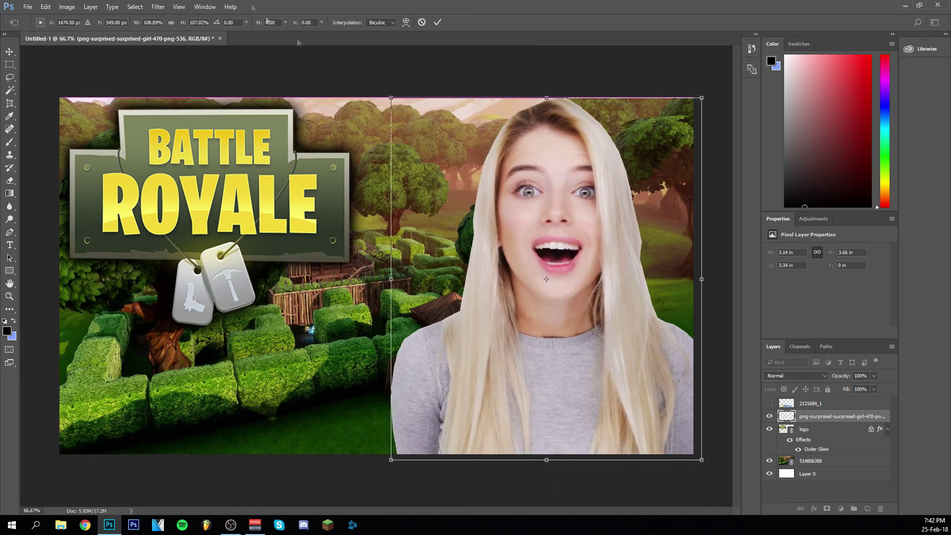
left_click_drag(484, 169, 484, 171)
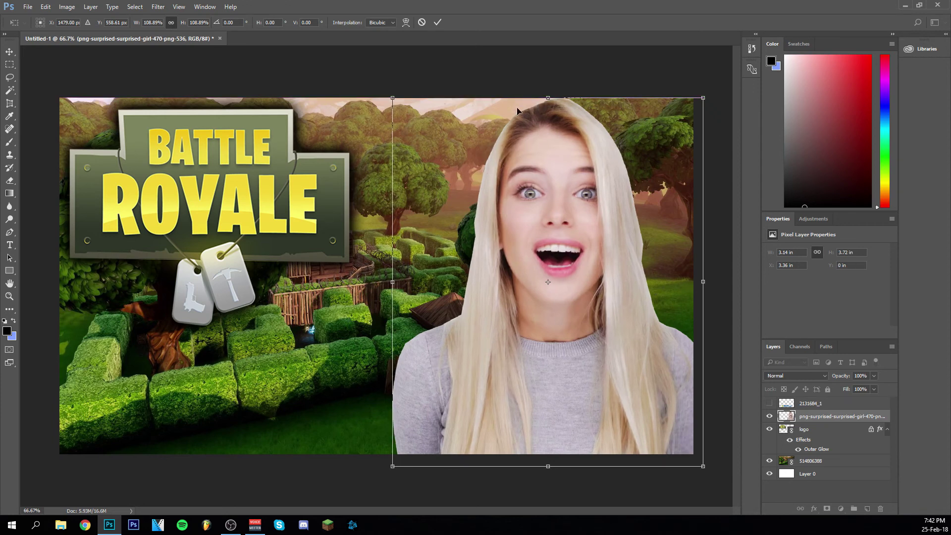
left_click_drag(515, 159, 532, 169)
left_click(438, 22)
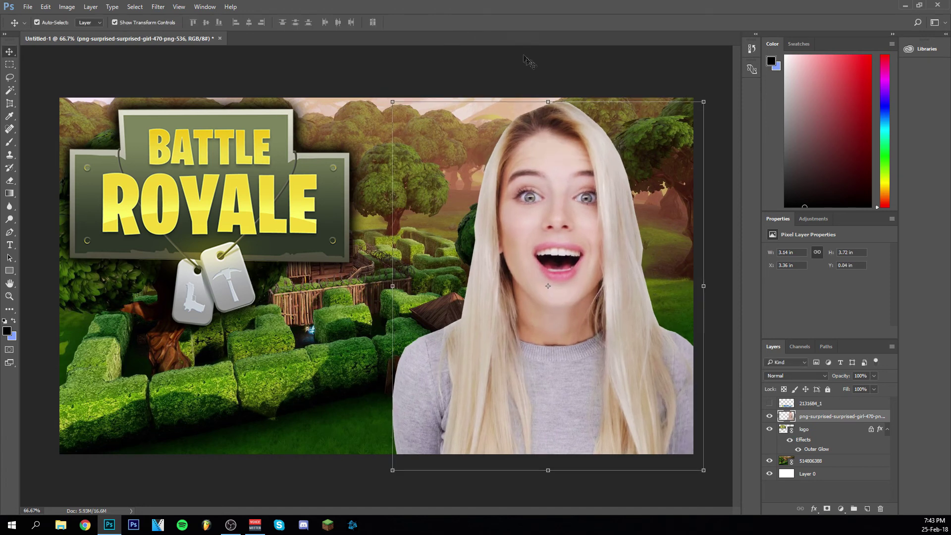
- Deselect the woman's layer and show the Victory Royale banner layer again
left_click(877, 488)
left_click(769, 404)
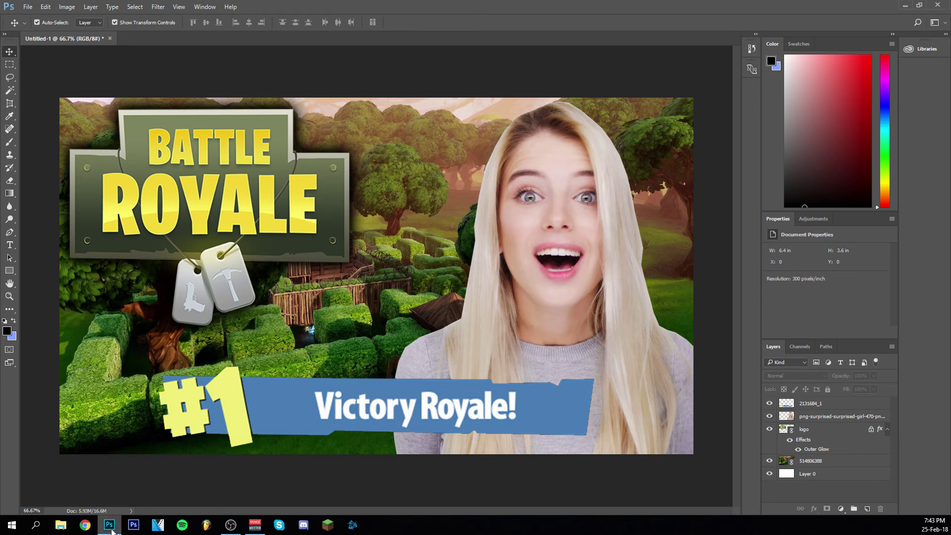
mouse_move(111, 529)
- Add a Brightness/Contrast adjustment above the forest background layer with brightness 50 and contrast 14
left_click(810, 461)
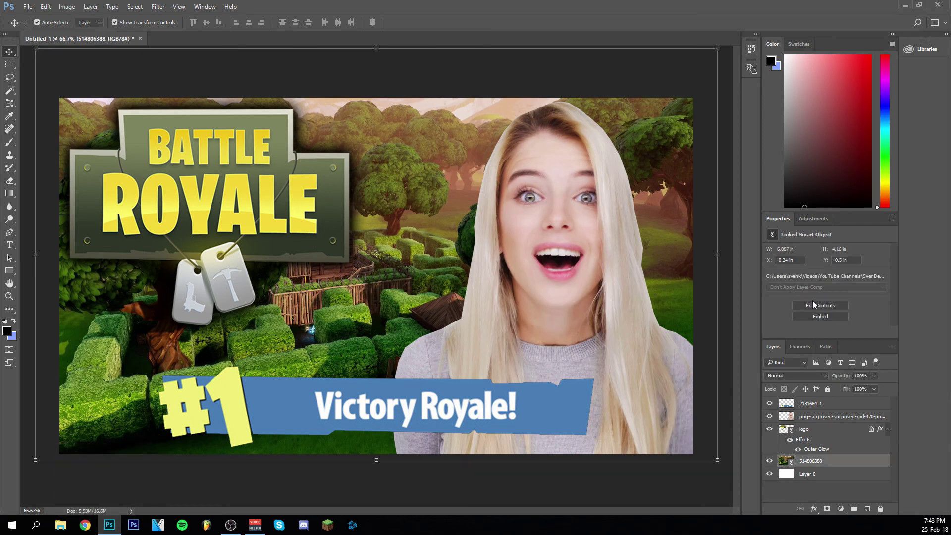
left_click(813, 218)
left_click(789, 241)
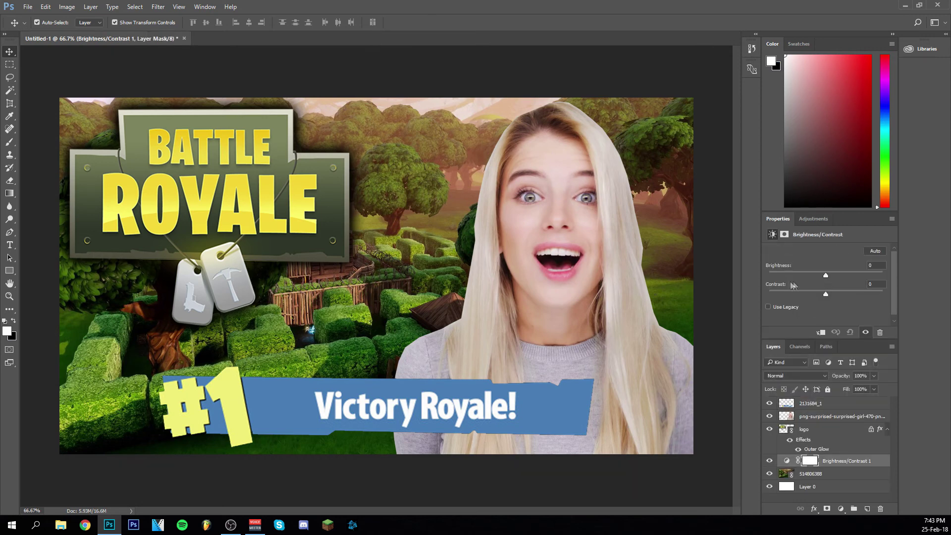
left_click_drag(848, 275, 845, 275)
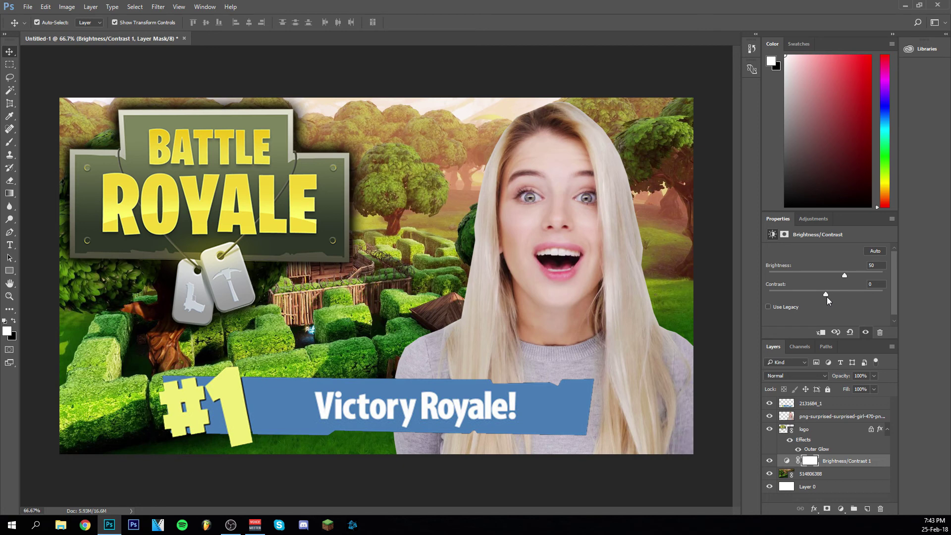
left_click_drag(826, 294, 861, 296)
- Add a Curves adjustment layer above the Brightness/Contrast layer and pull the middle of the RGB curve slightly down
left_click(813, 218)
left_click(816, 249)
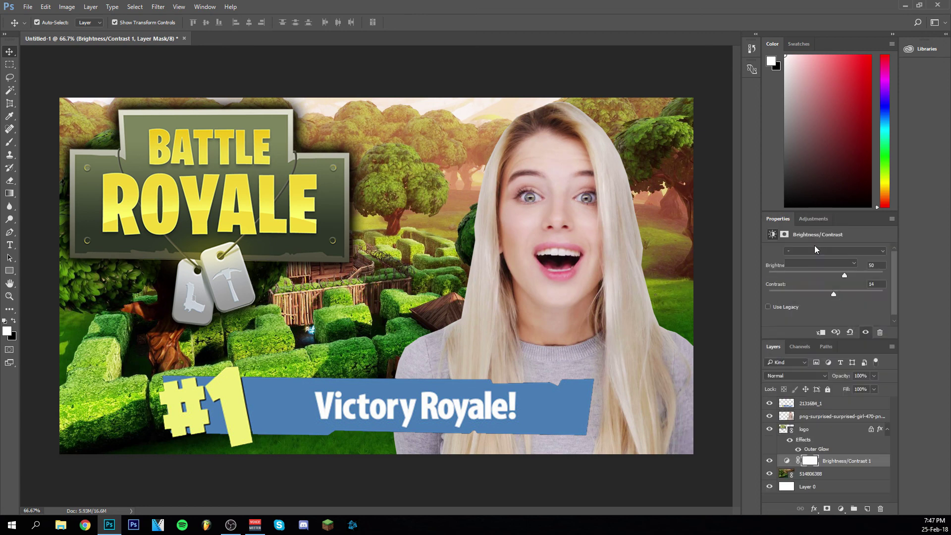
mouse_move(835, 292)
left_mouse_down()
mouse_move(839, 308)
mouse_move(840, 297)
left_mouse_up()
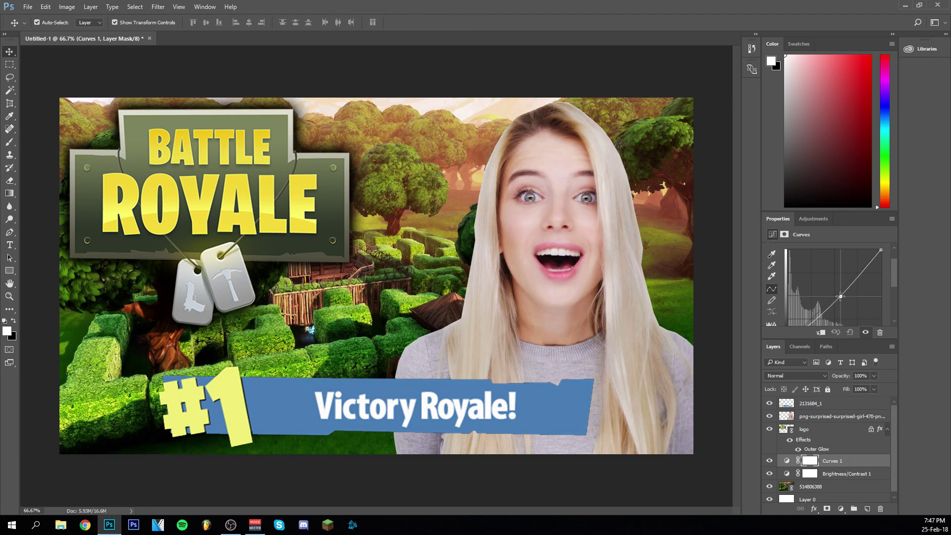
left_click(845, 474)
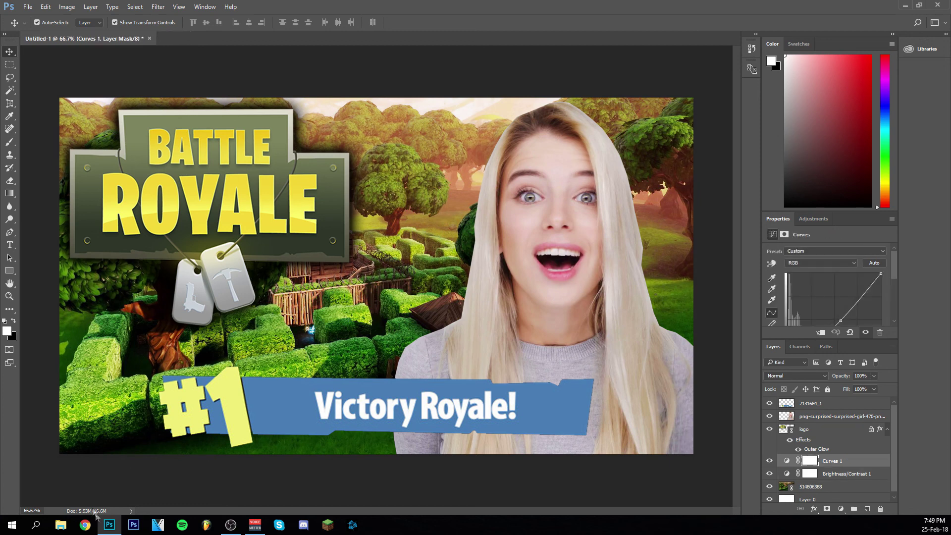
mouse_move(108, 531)
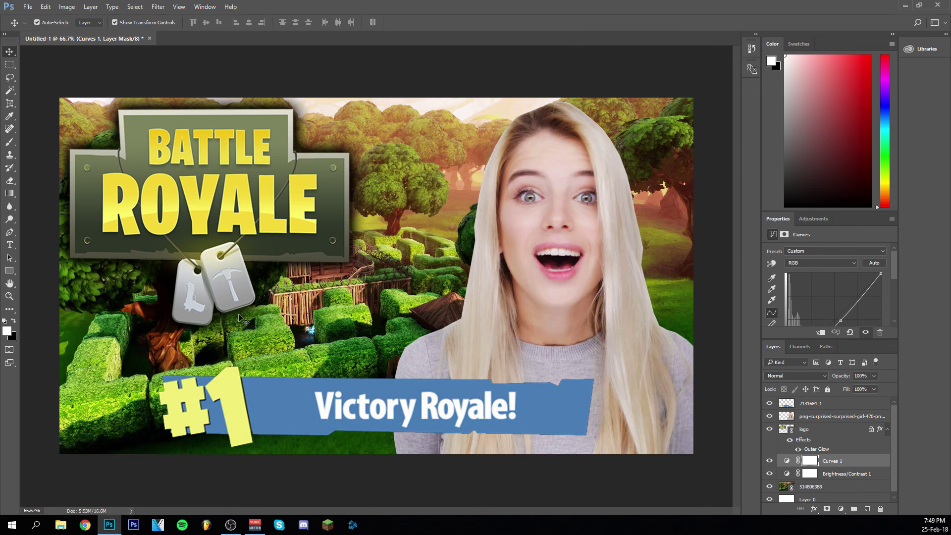